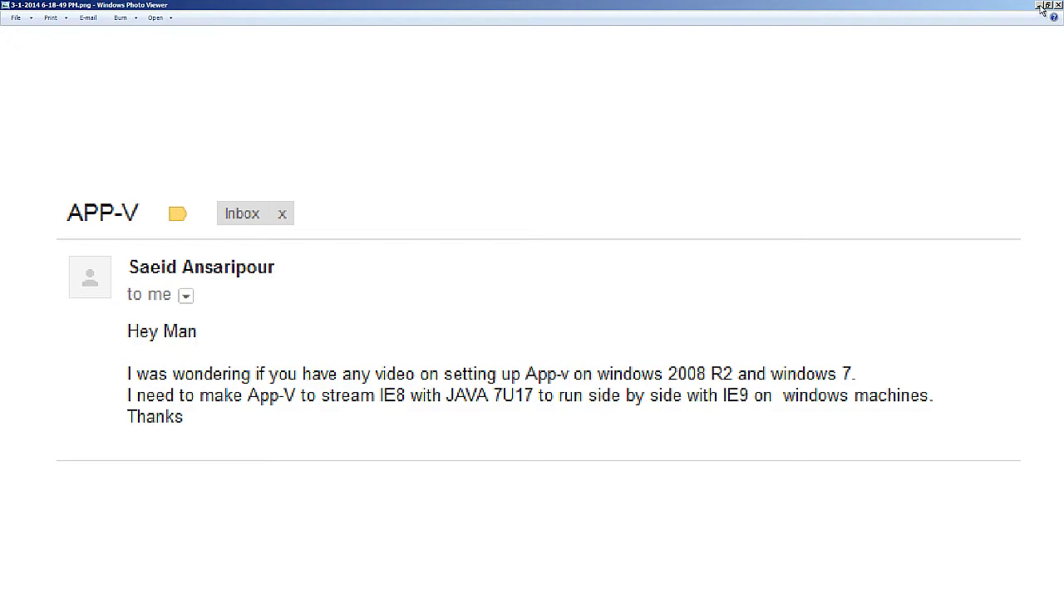
Close the e-mail image and view the computer's system properties.
key(alt+F4)
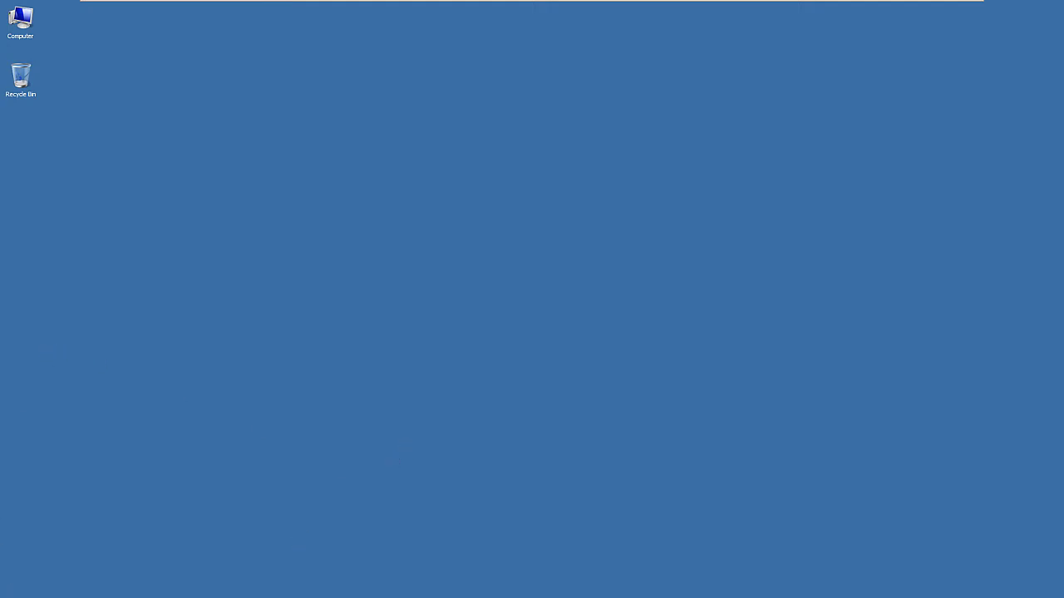
right_click(28, 23)
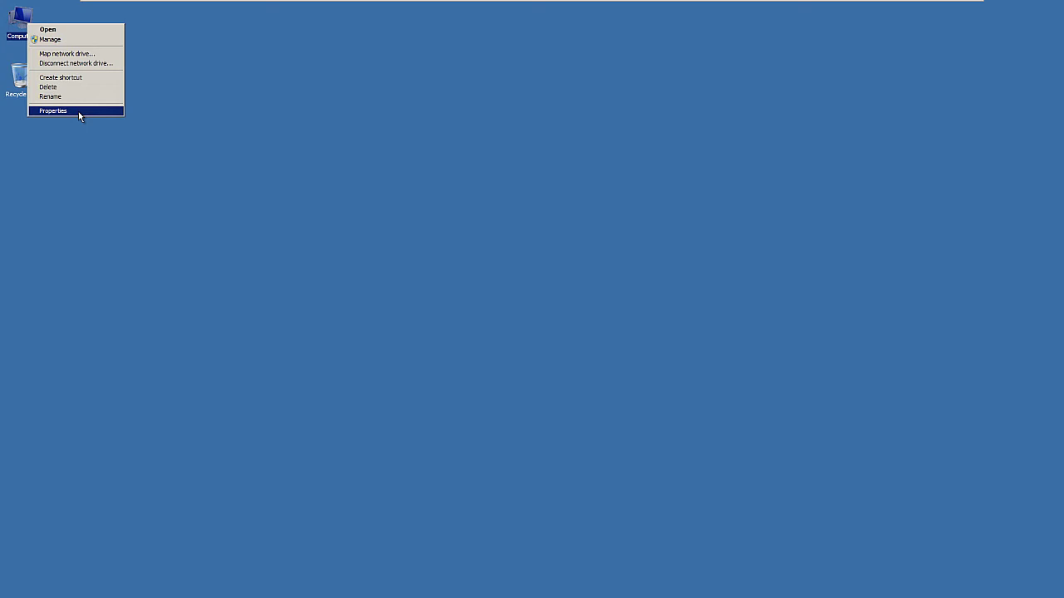
click(76, 111)
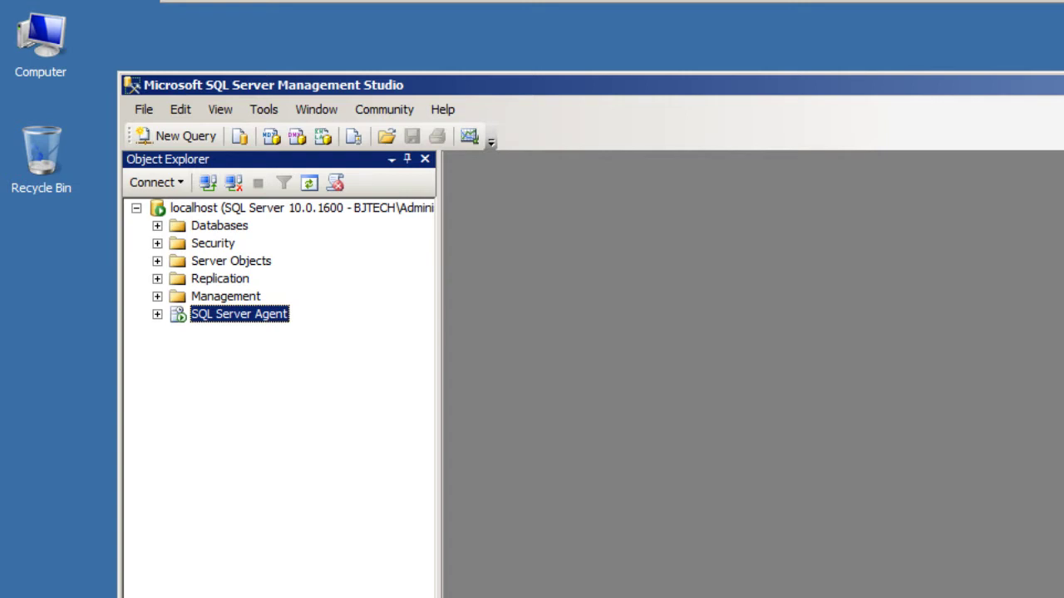
Widen the Object Explorer pane to show the full localhost connection name and close SQL Server Management Studio.
drag(438, 374, 492, 374)
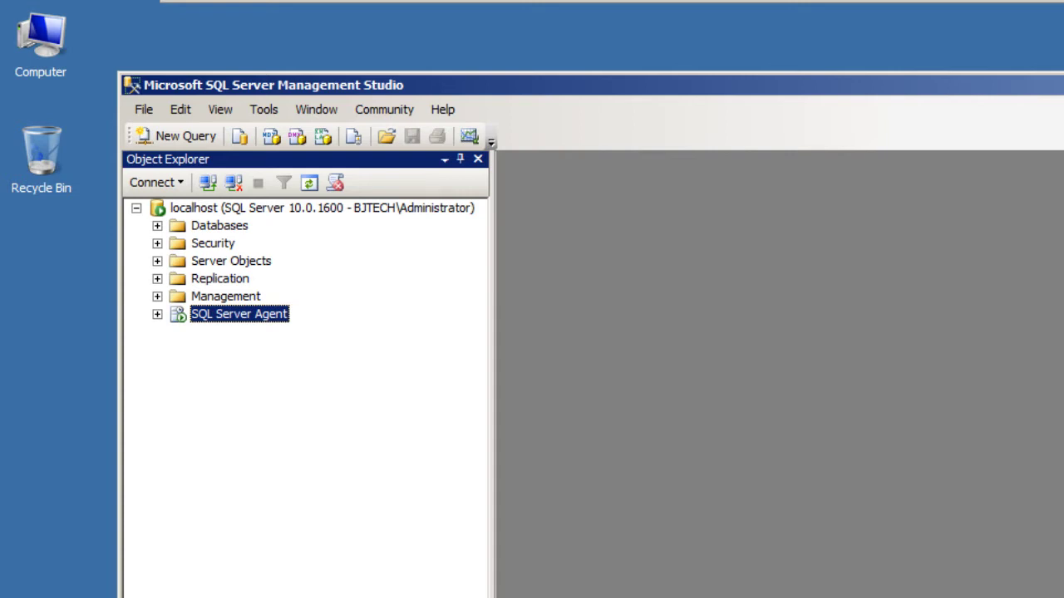
key(alt+F4)
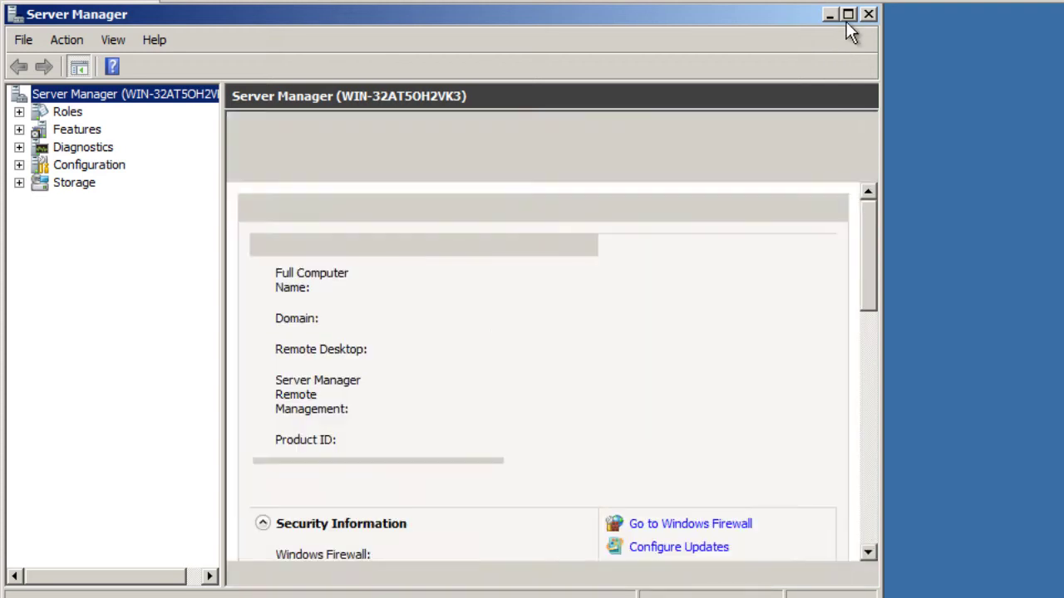
Start adding a role in the maximized Server Manager, choose Web Server (IIS) and continue to its role services.
click(849, 18)
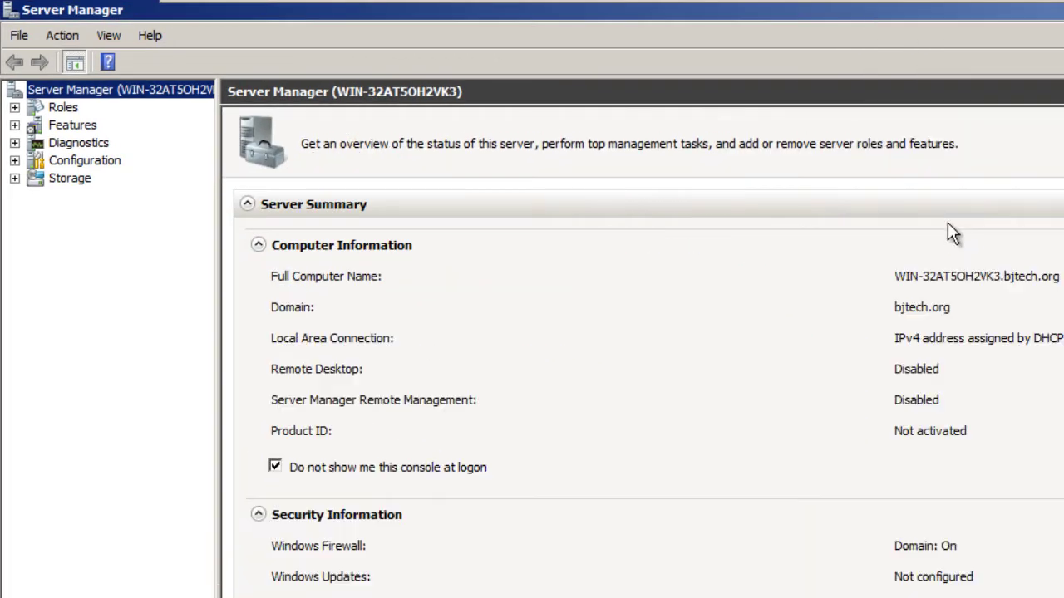
click(66, 109)
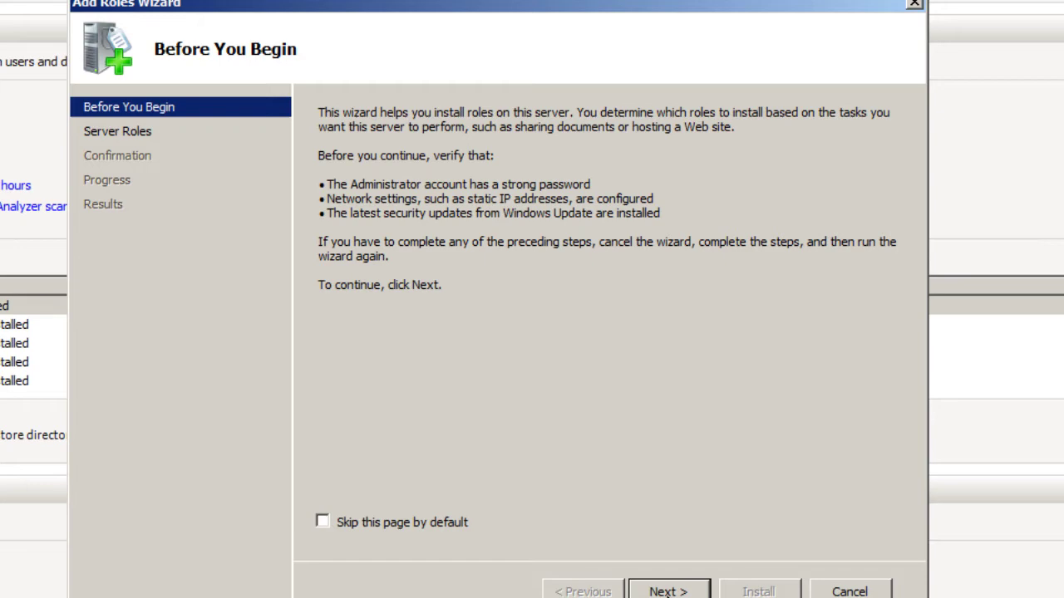
click(667, 591)
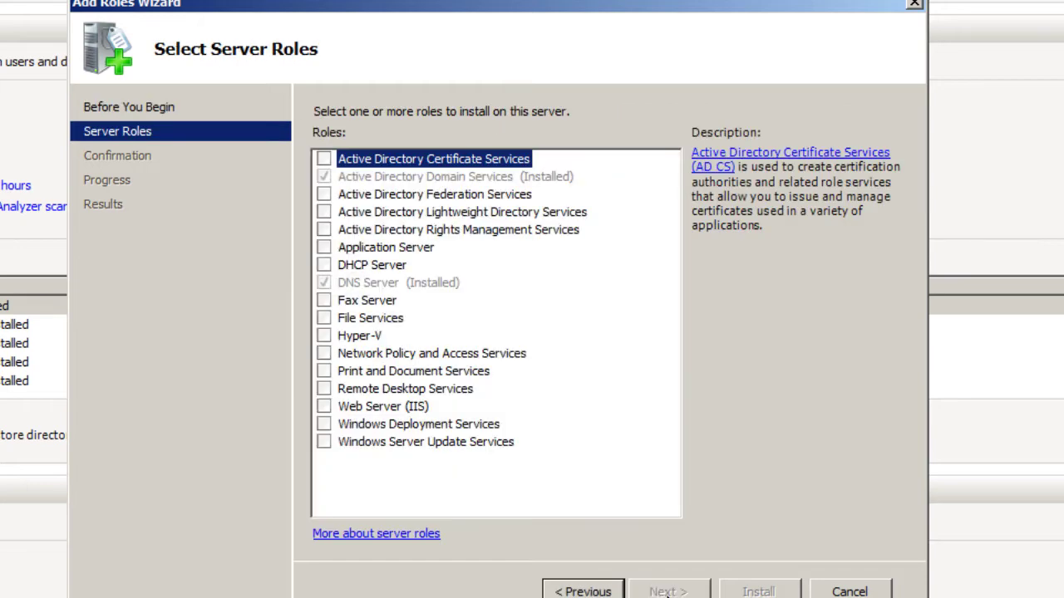
click(324, 406)
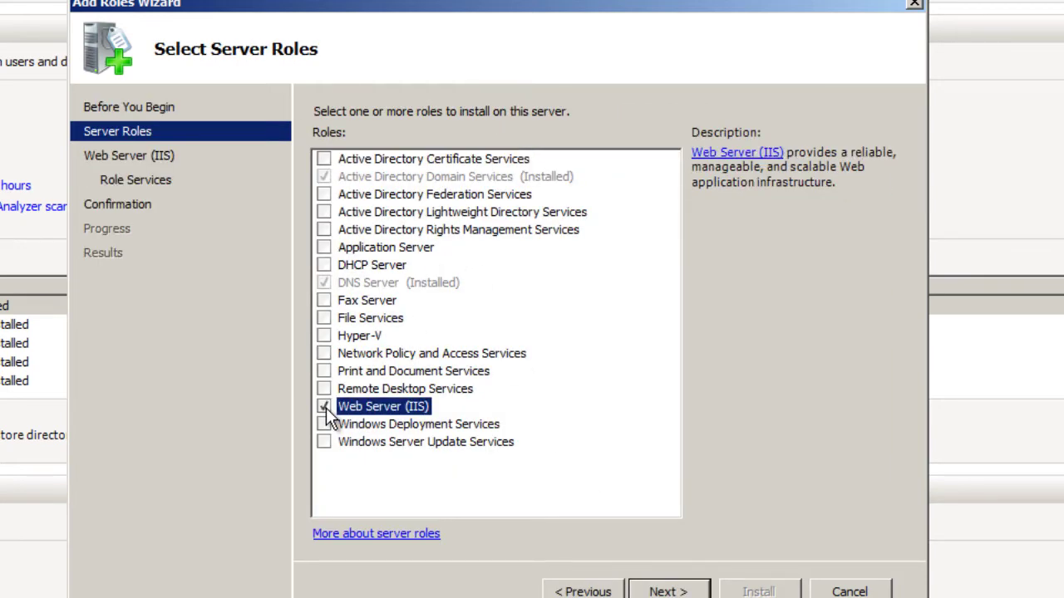
click(672, 592)
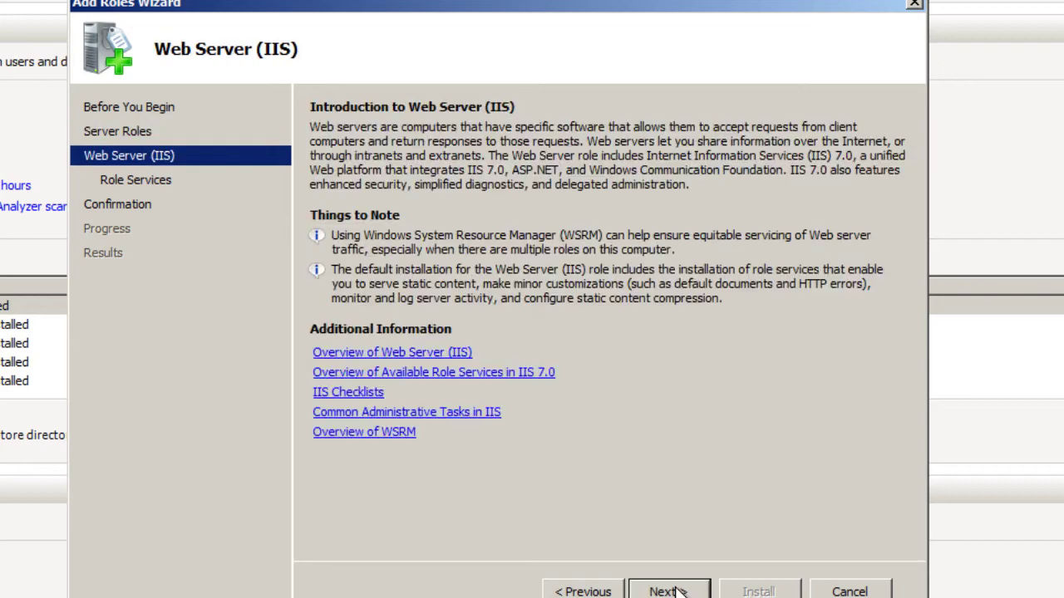
click(669, 592)
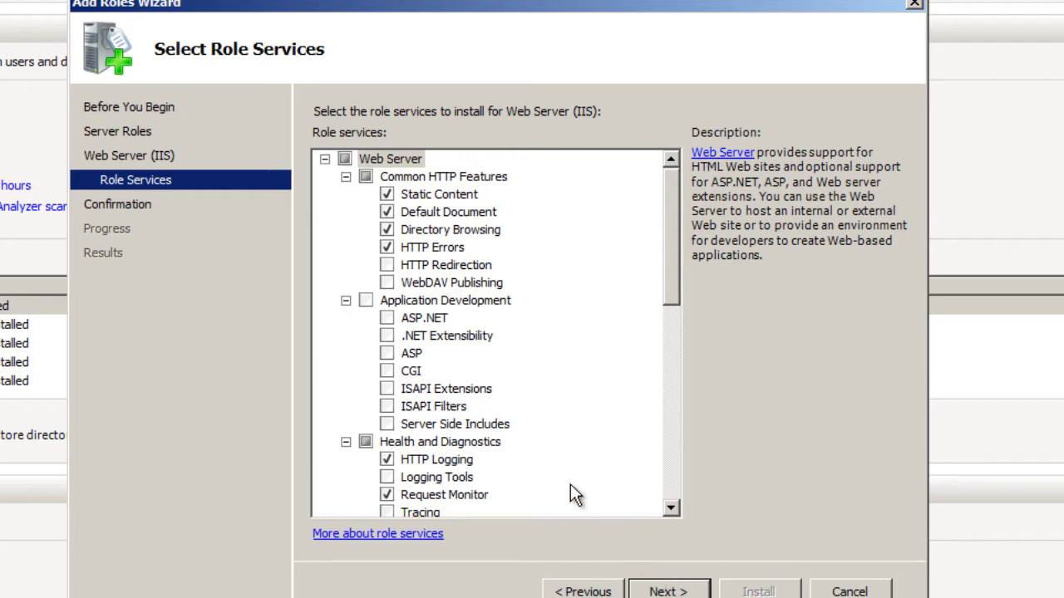
Add ASP.NET with its required role services, plus ASP, under Application Development.
drag(673, 257, 675, 289)
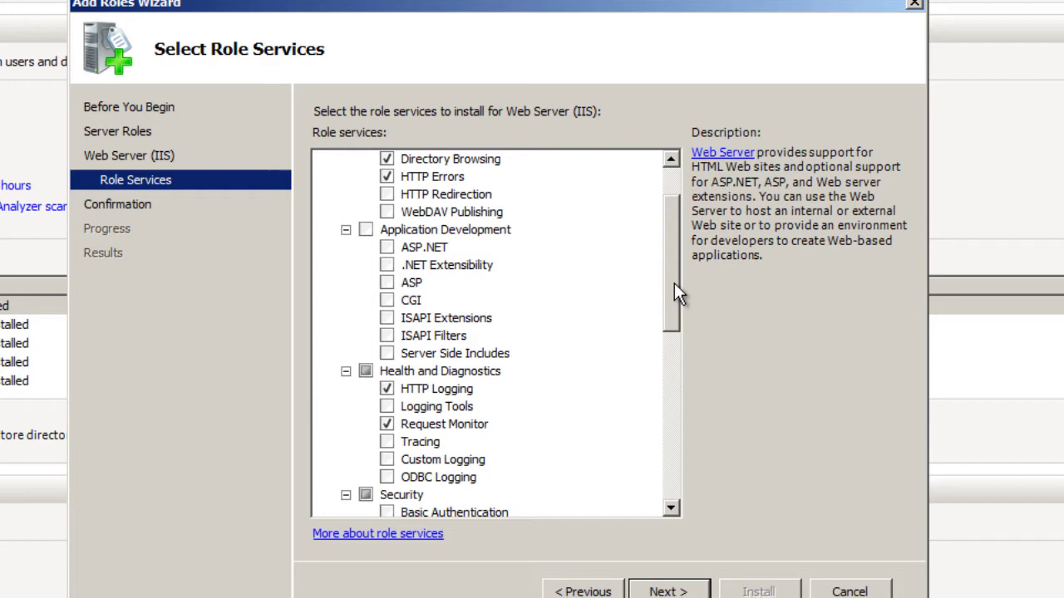
click(386, 247)
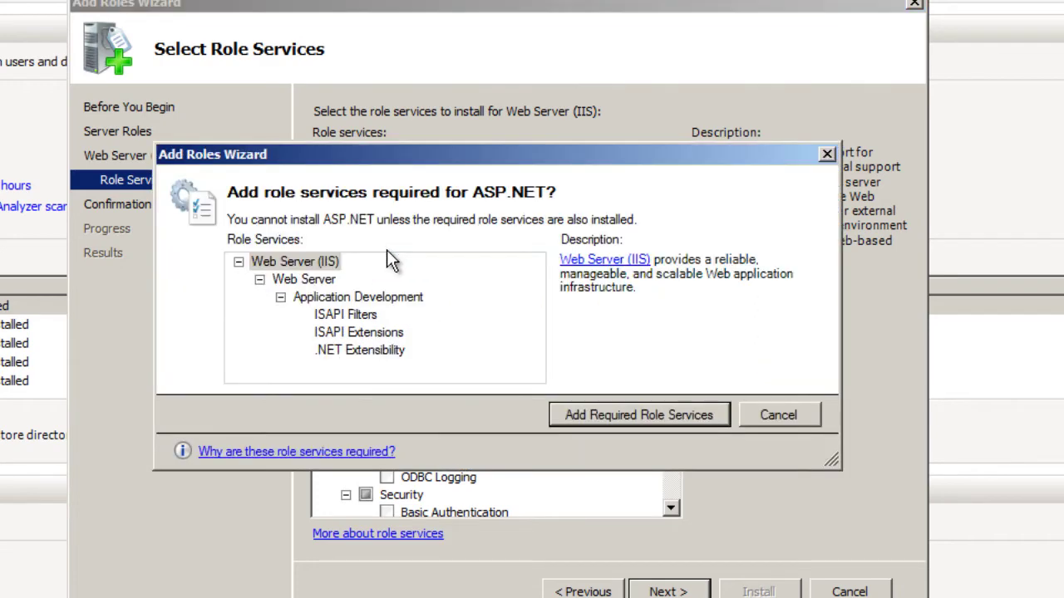
click(593, 411)
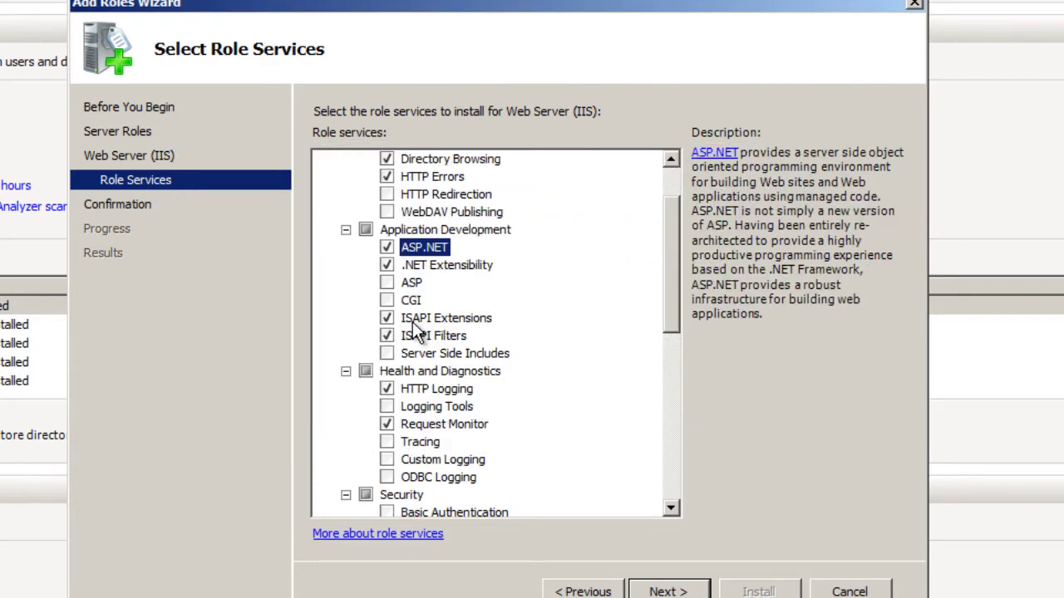
click(387, 283)
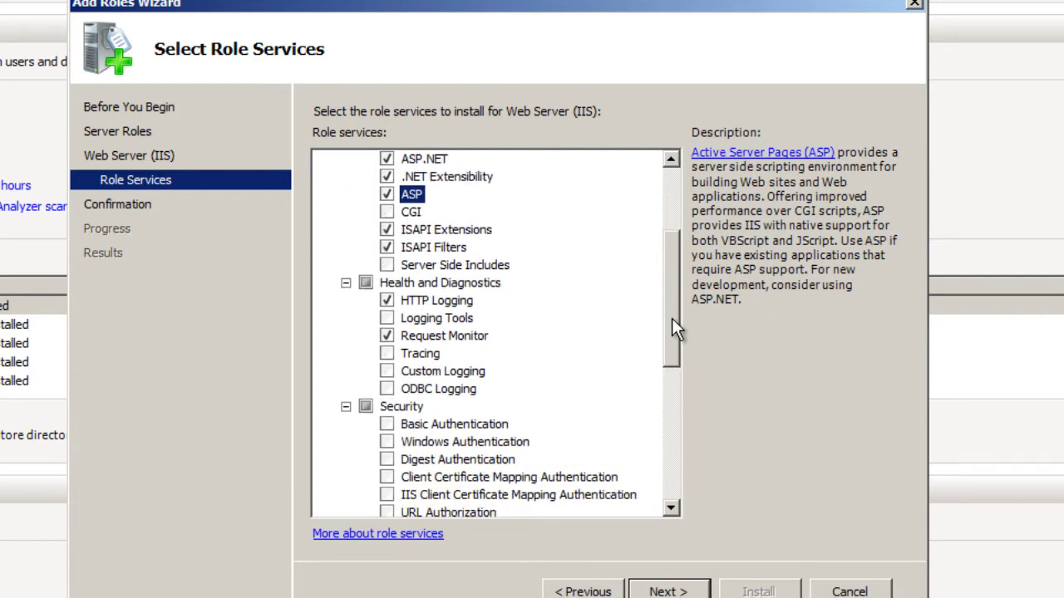
Include Basic Authentication and Windows Authentication in the Security role services.
drag(673, 319, 667, 363)
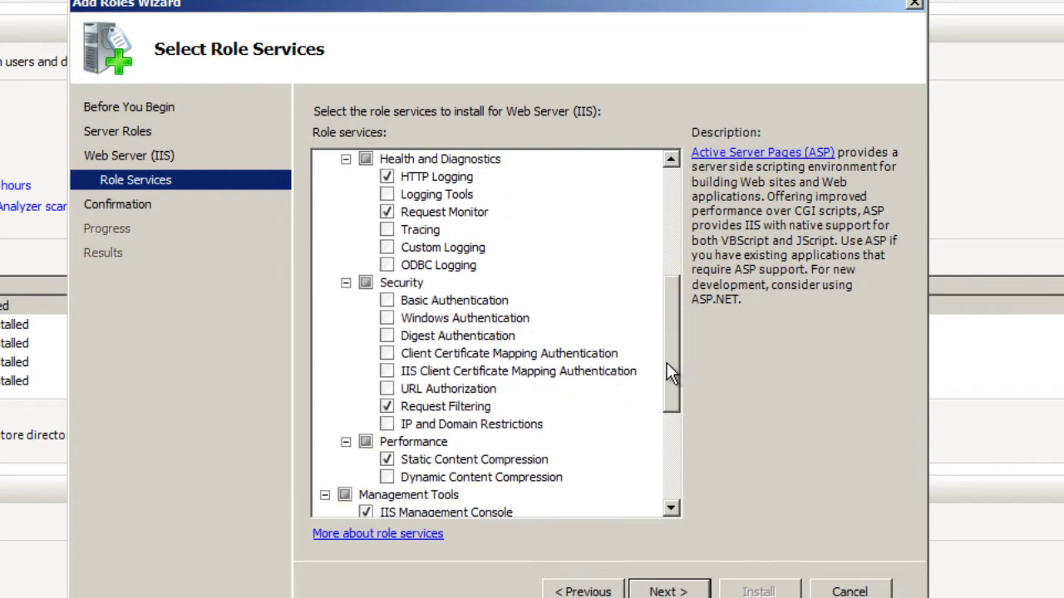
click(387, 300)
click(387, 319)
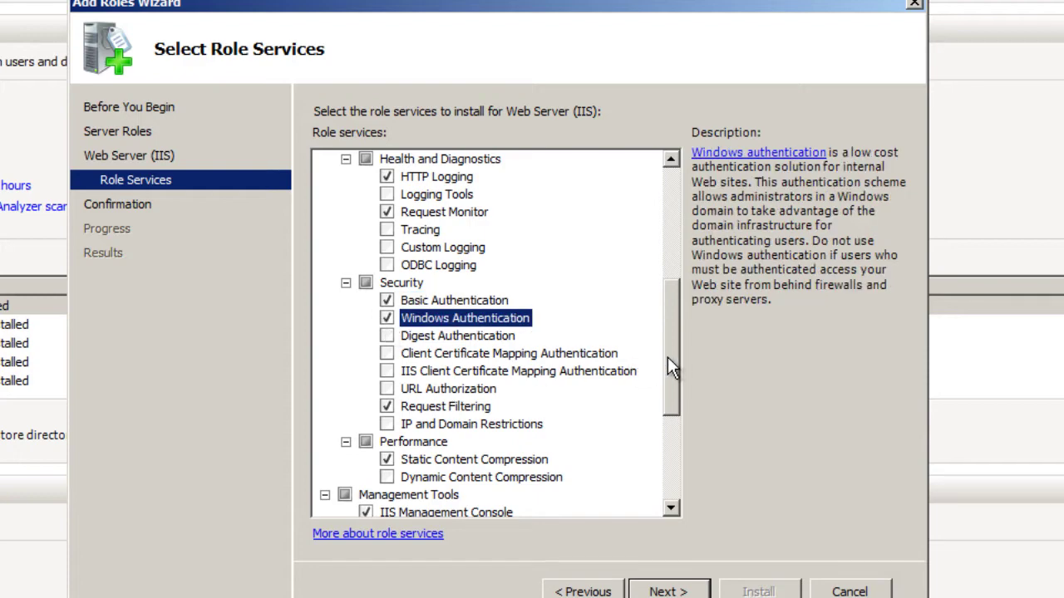
Include IIS Management Scripts and Tools, Management Service and the whole IIS 6 Management Compatibility group under Management Tools.
drag(674, 351, 668, 423)
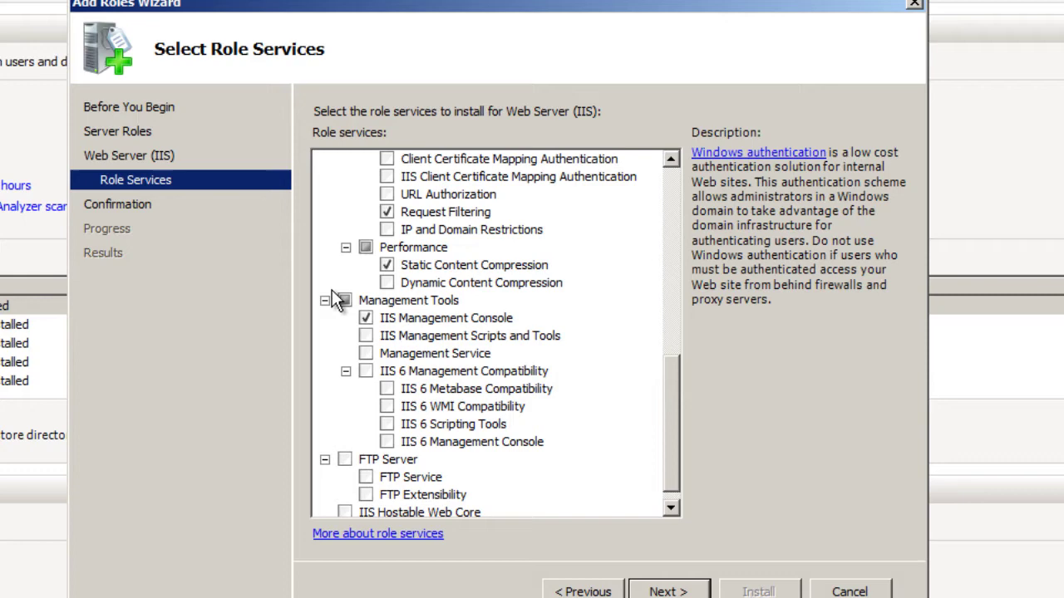
click(367, 336)
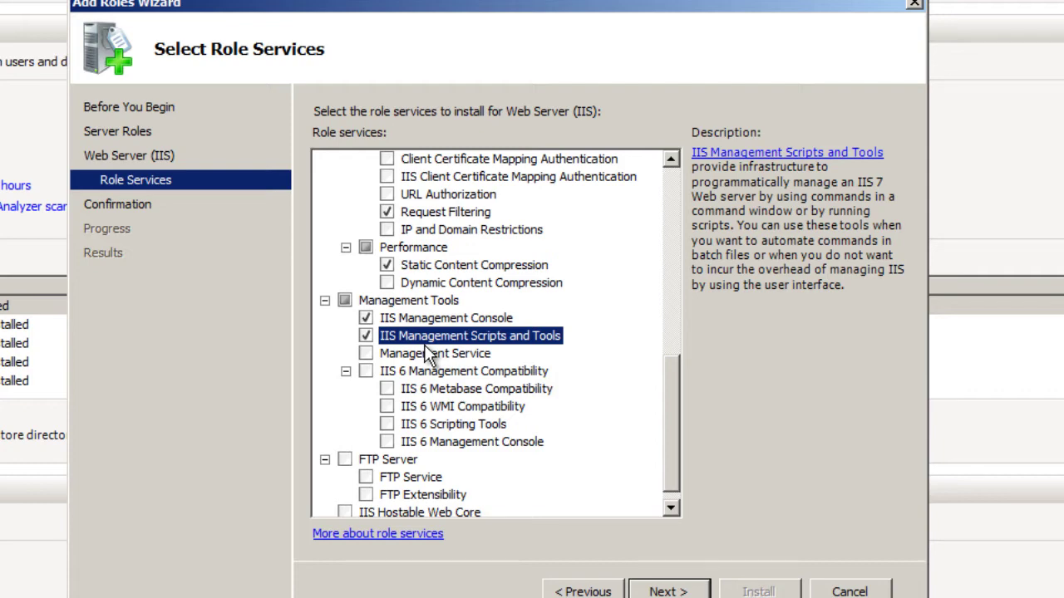
click(365, 354)
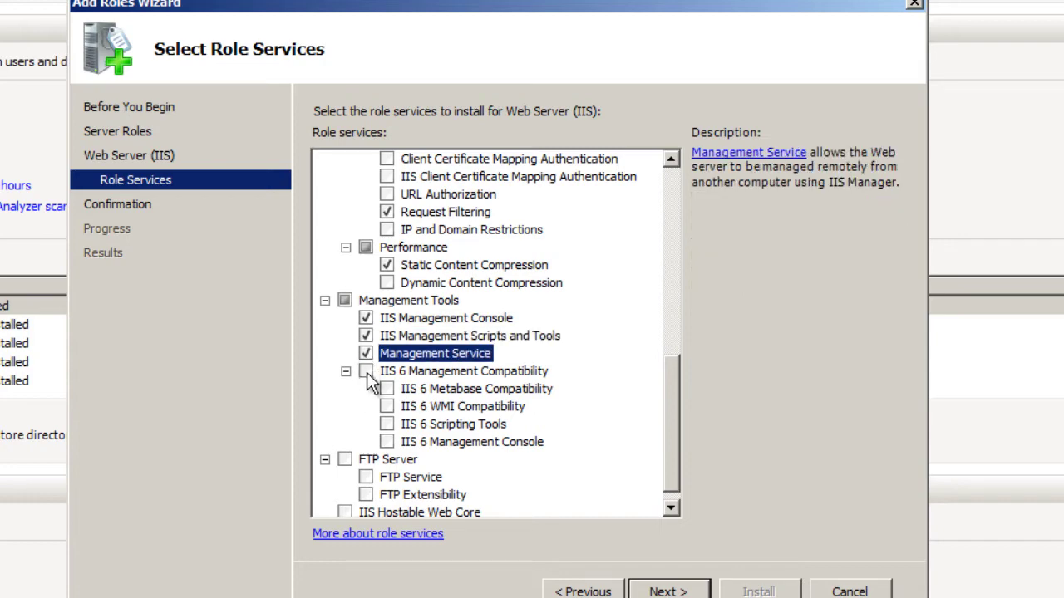
click(366, 371)
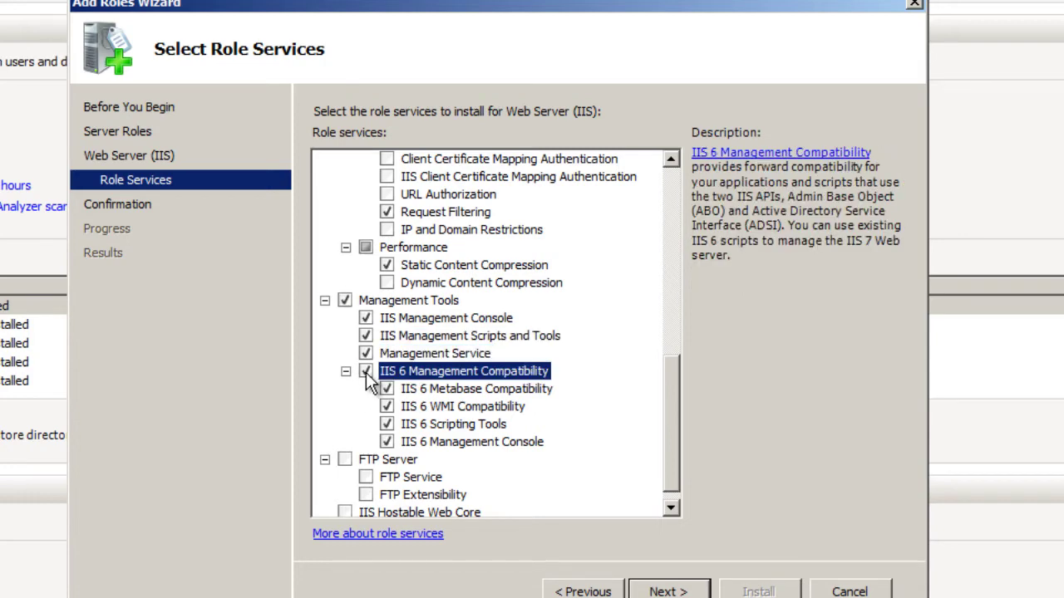
Clear the Management Tools group and reselect IIS 6 Management Compatibility, IIS Management Scripts and Tools, and Management Service.
click(344, 300)
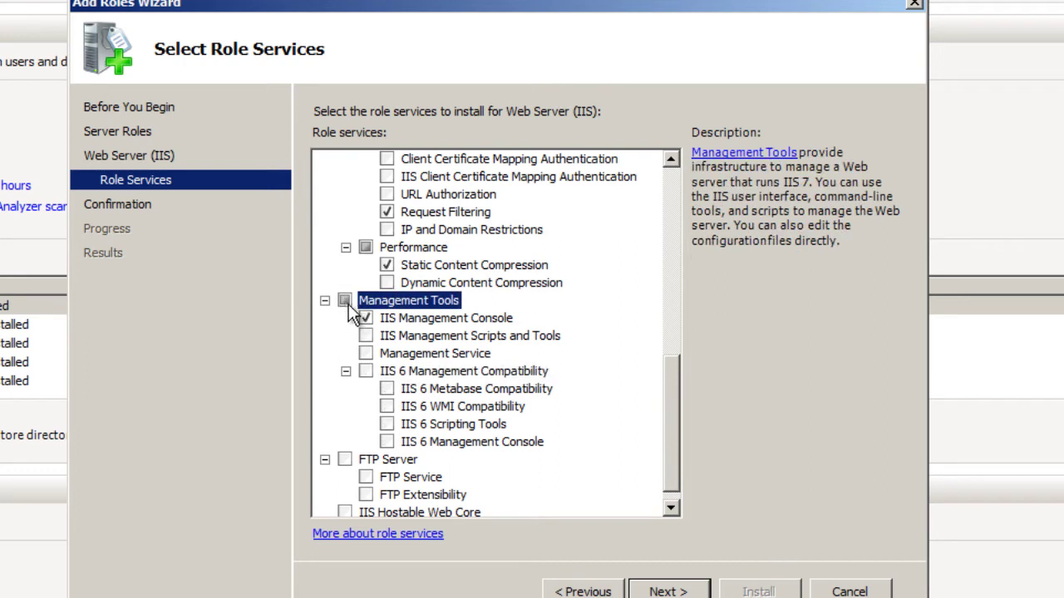
click(366, 372)
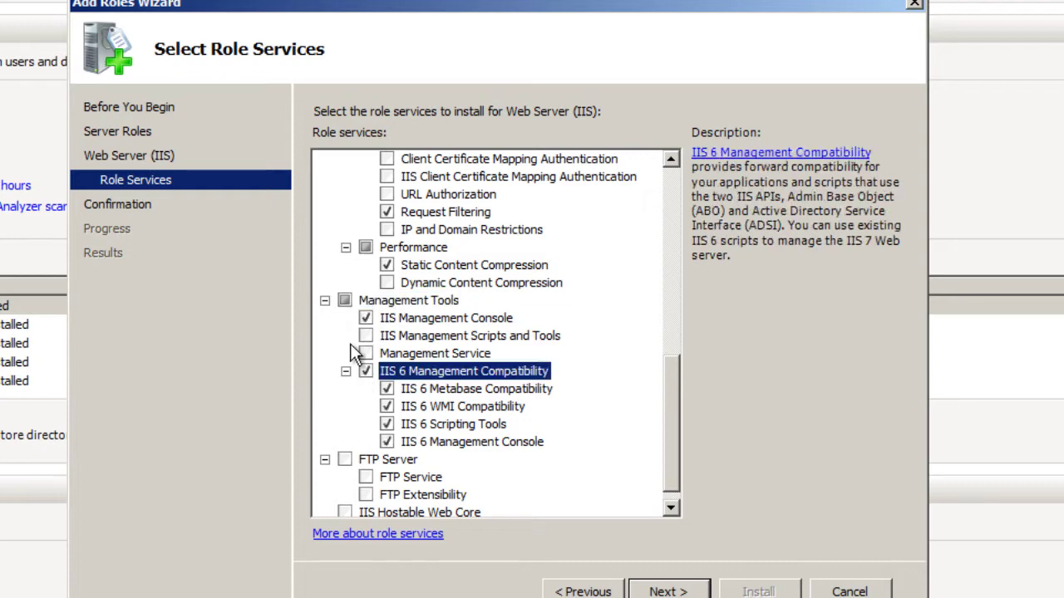
click(366, 336)
click(366, 353)
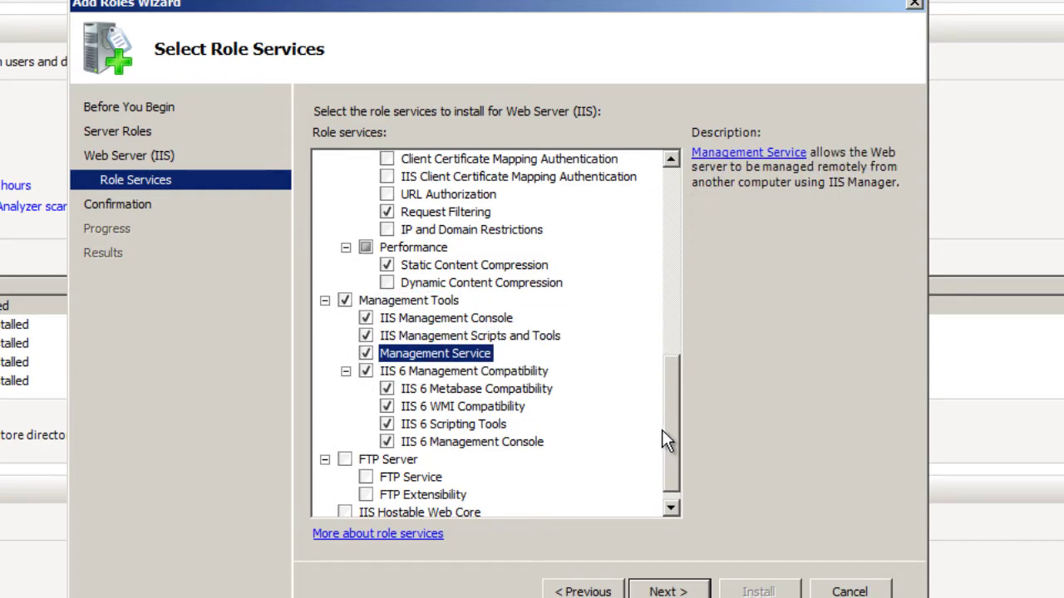
Review the selected role services, install the Web Server (IIS) role and close the finished wizard.
mouse_move(662, 430)
mouse_down()
mouse_move(670, 456)
mouse_move(666, 236)
mouse_up()
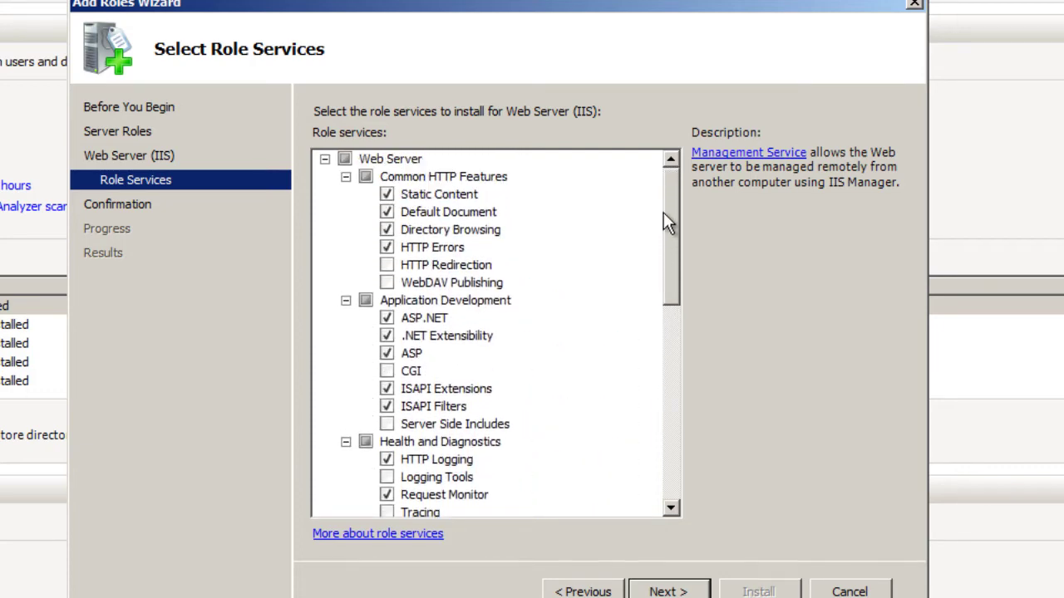
drag(663, 212, 664, 457)
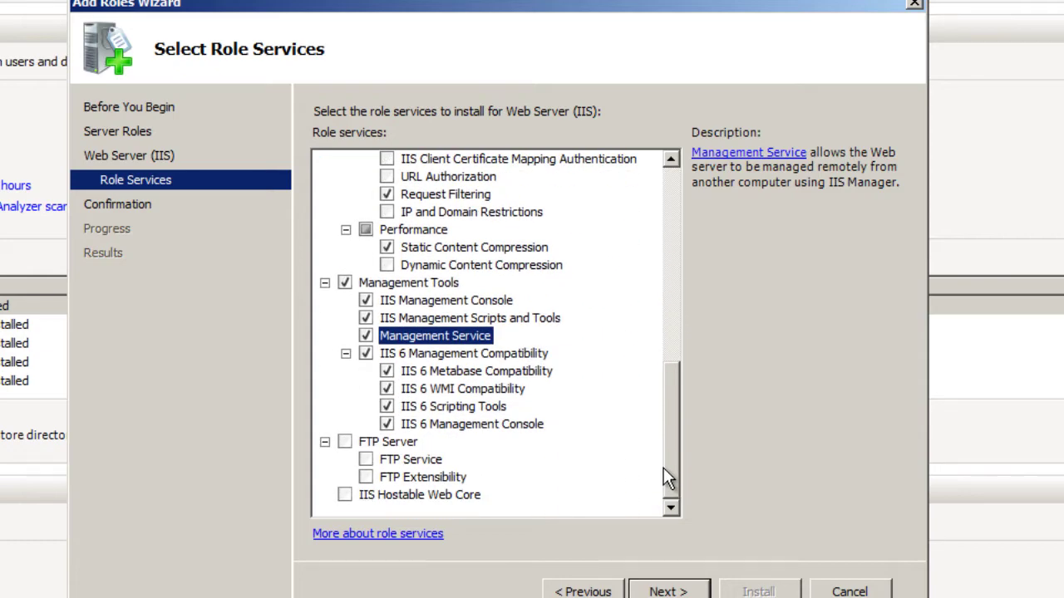
click(670, 591)
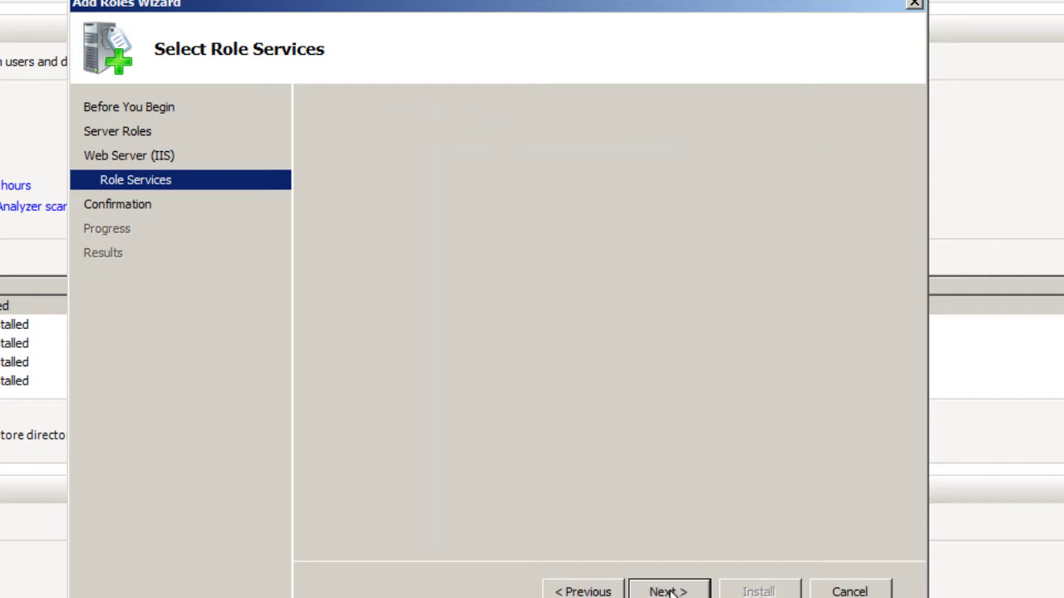
click(750, 593)
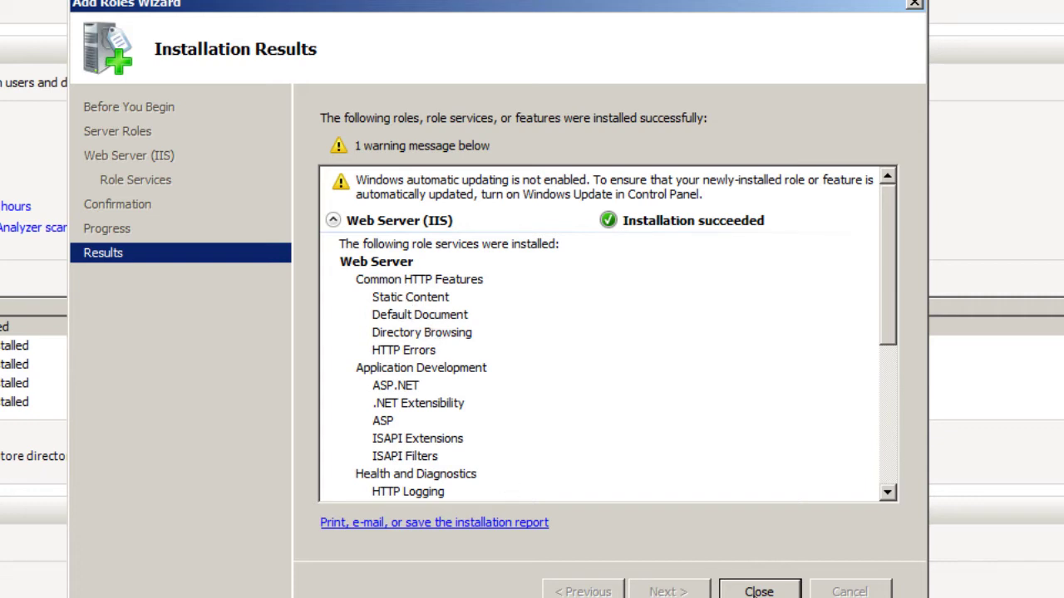
click(758, 592)
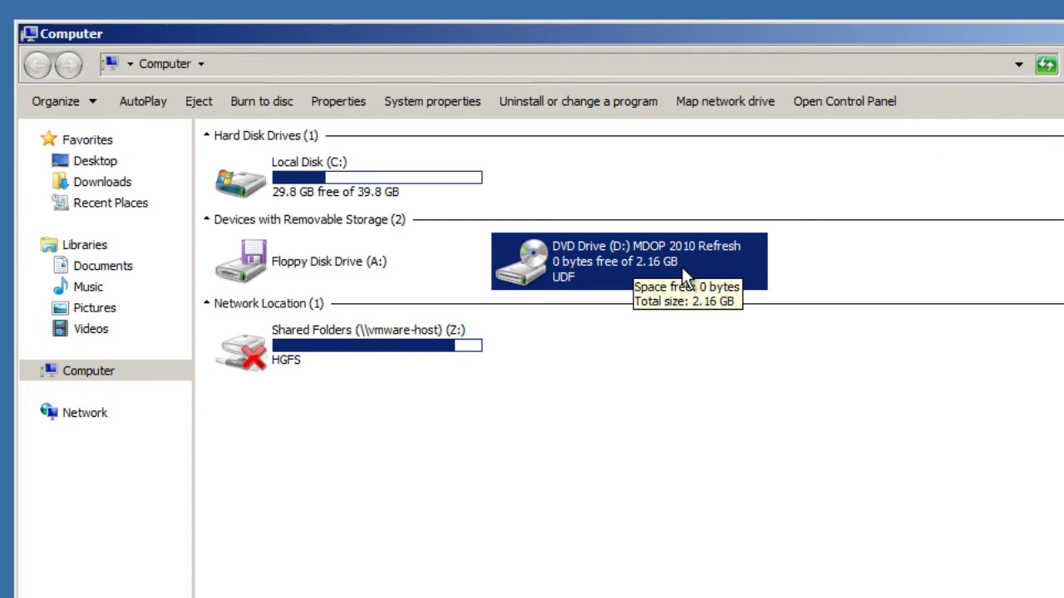
Launch the MDOP 2010 Refresh disc and start the Management Server 4.5 SP2 installer under Application Virtualization 4.6 SP1.
right_click(582, 258)
click(631, 286)
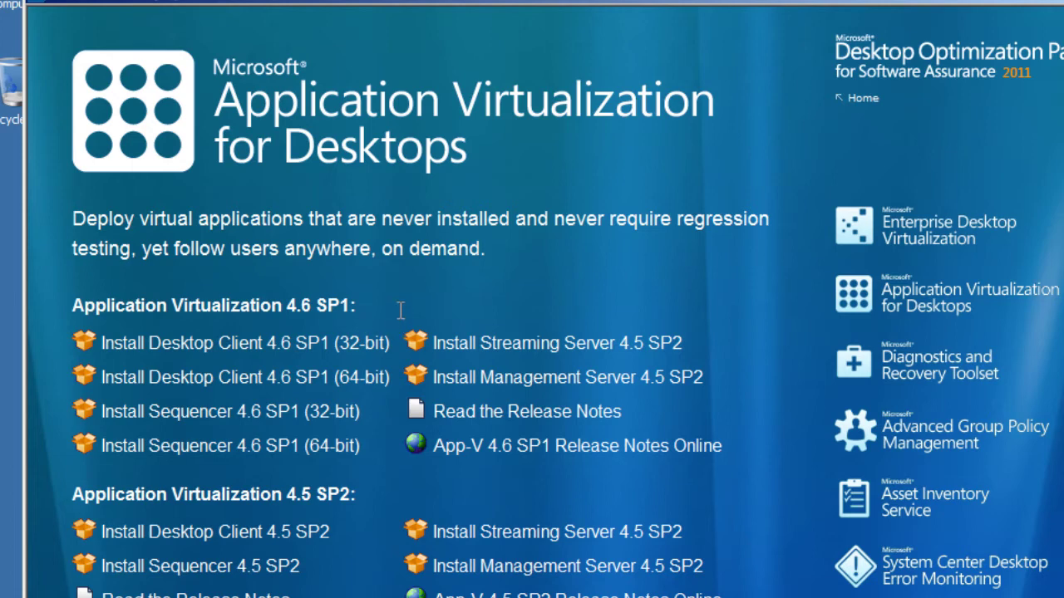
click(529, 384)
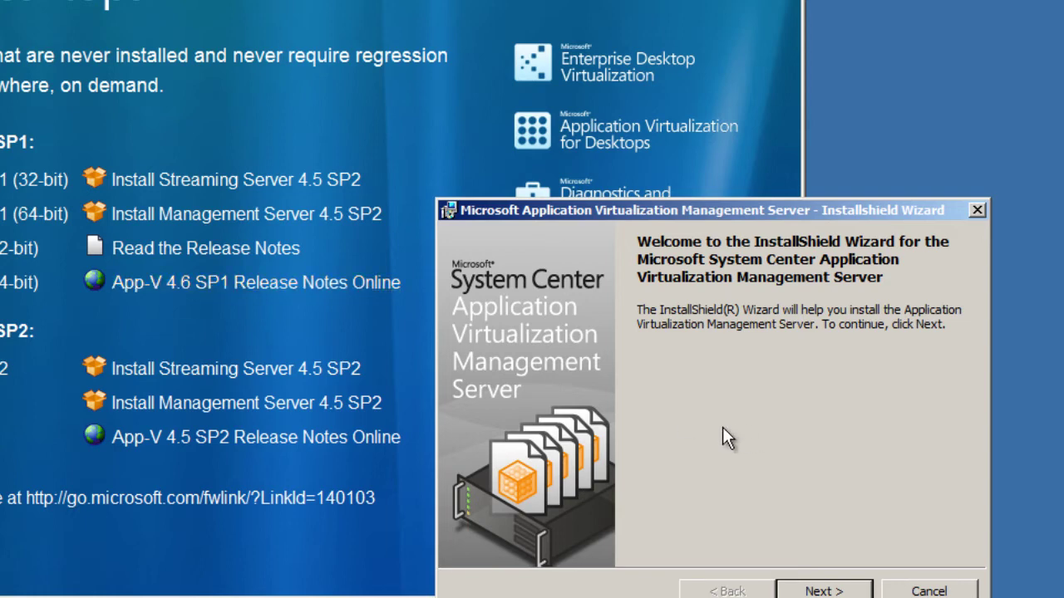
Accept the Management Server license terms, opt out of Microsoft Update and continue to the registration information.
click(821, 588)
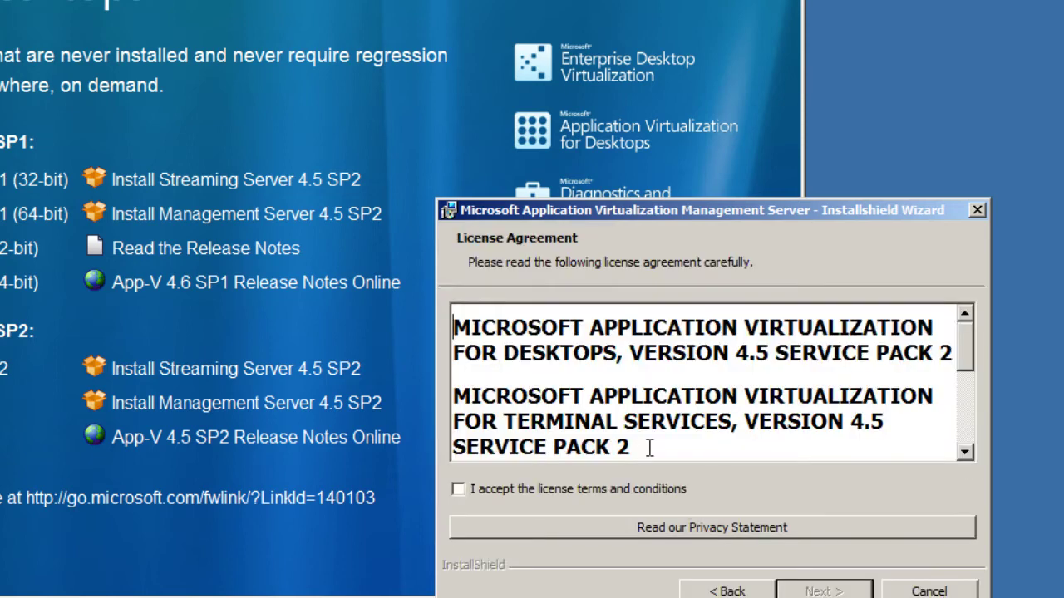
click(566, 489)
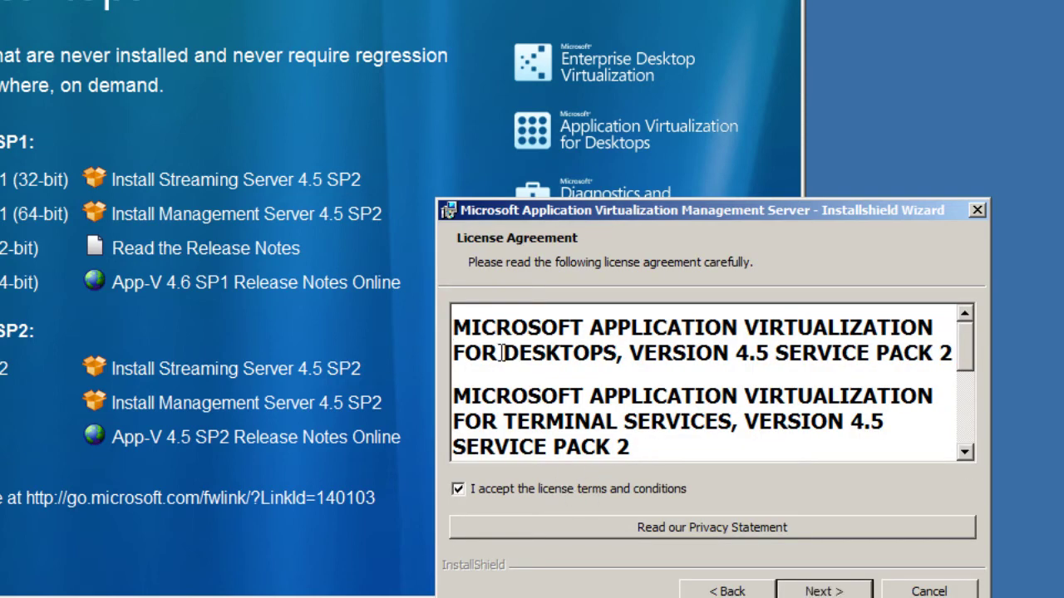
click(835, 591)
click(646, 461)
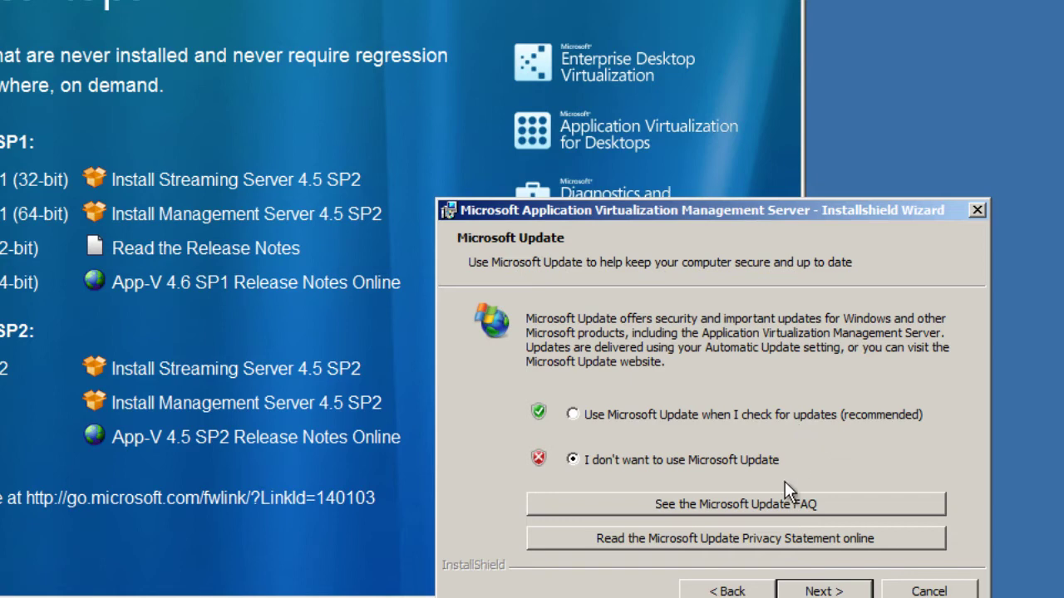
click(803, 587)
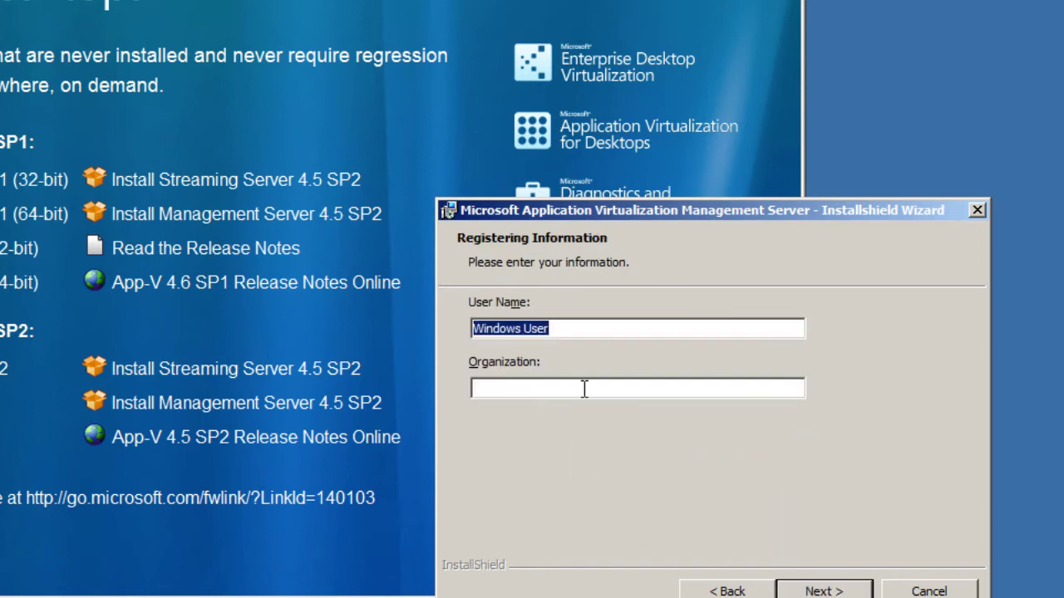
Register the installation with the user's name and the organization BJTechNews, and keep the Typical setup type.
text(Bernardo)
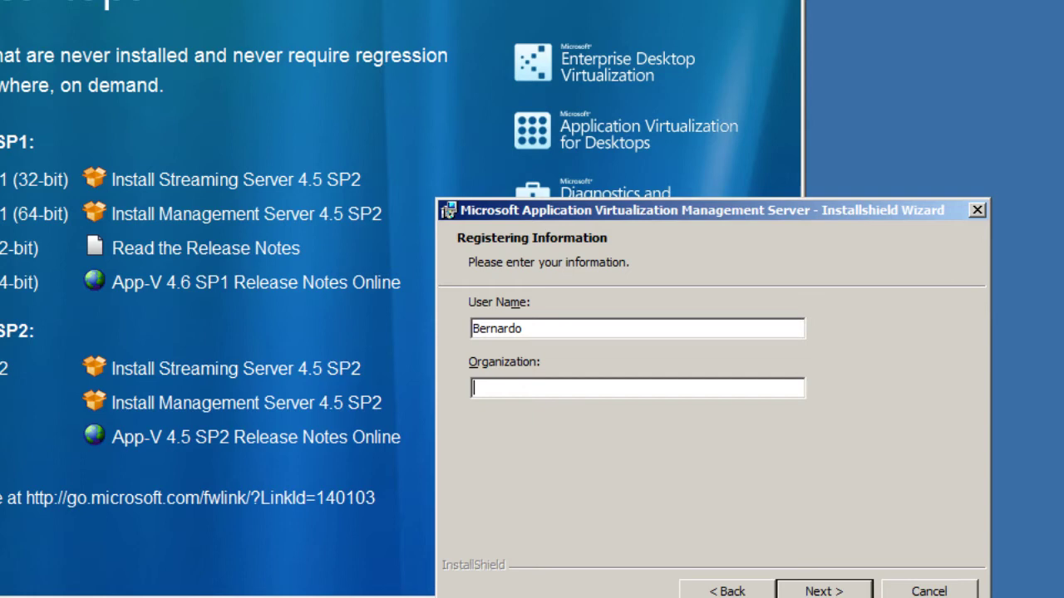
text(BJTechNews)
click(785, 586)
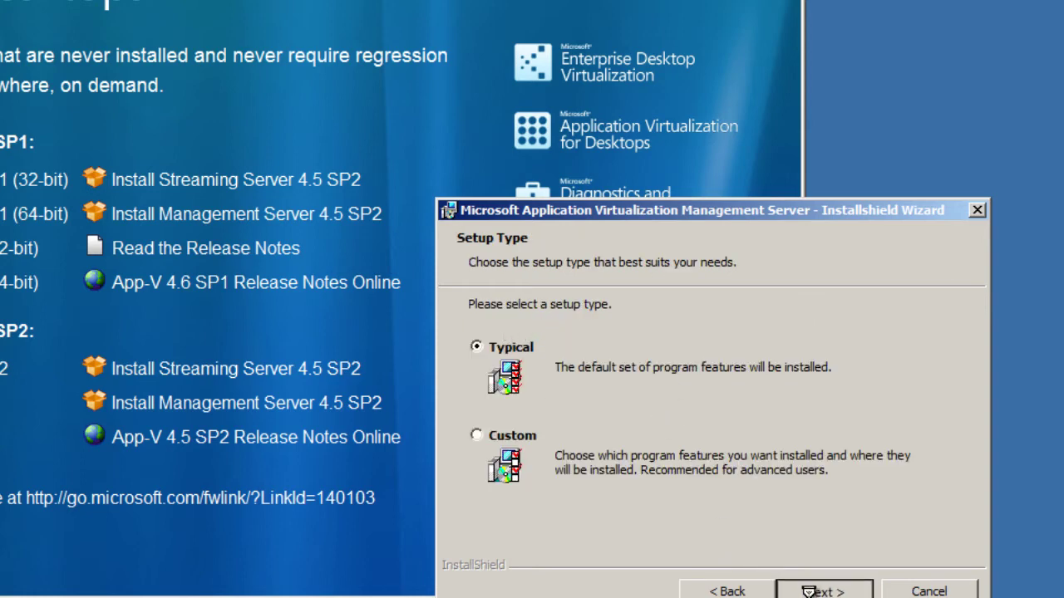
click(808, 590)
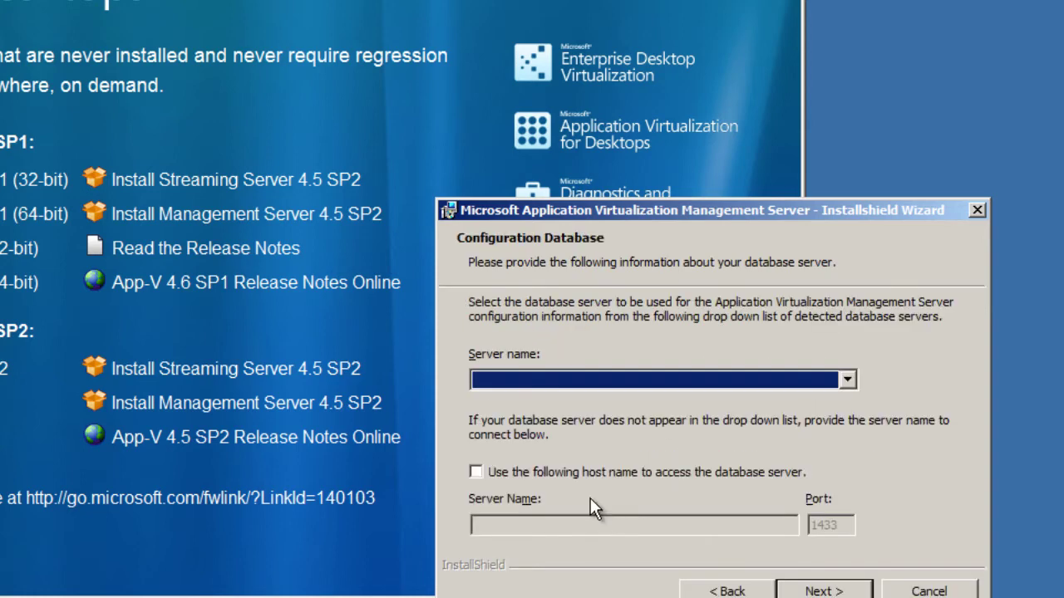
Specify the database server by host name as localhost on port 1433 instead of choosing from the detected servers.
click(598, 384)
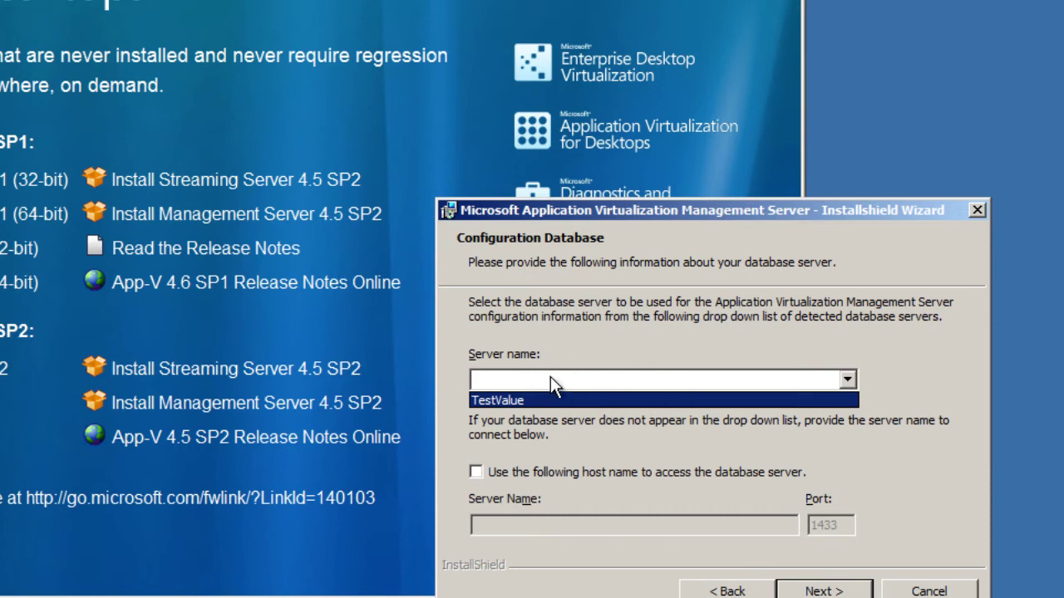
click(527, 474)
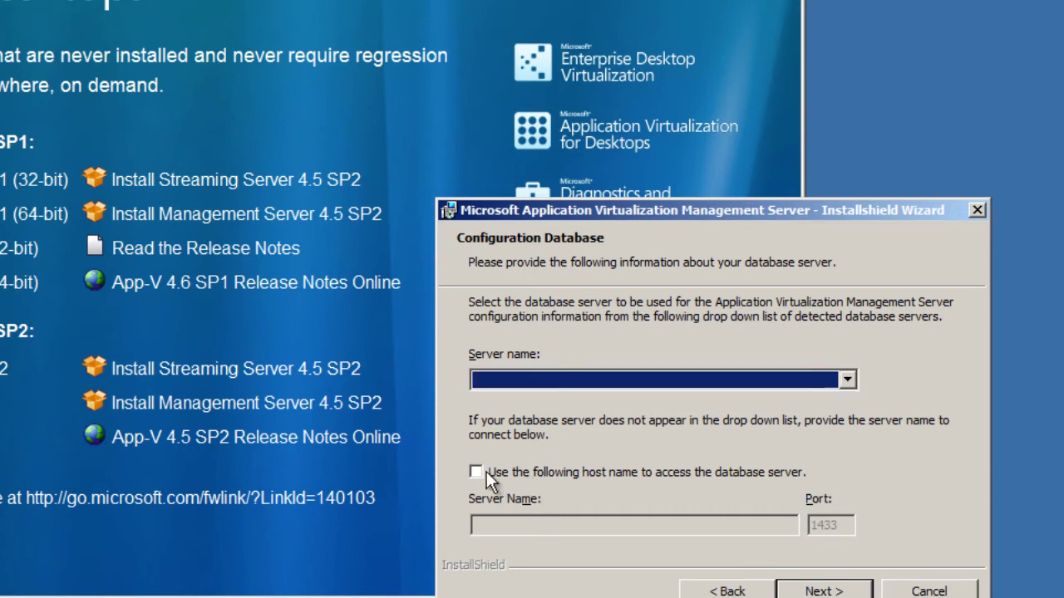
click(486, 471)
click(529, 526)
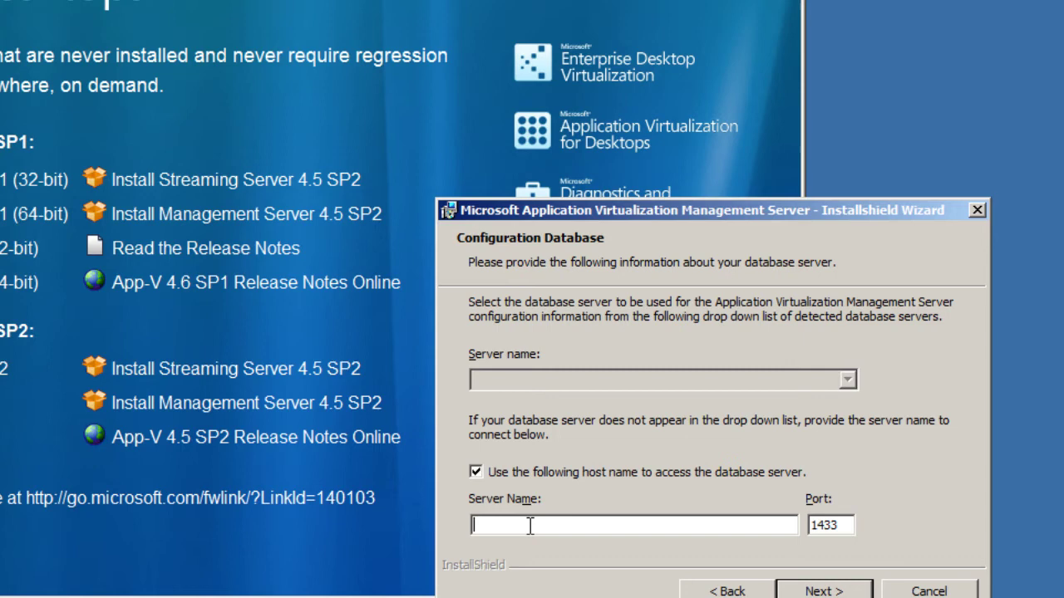
text(localh)
key(BackSpace)
key(BackSpace)
text(lhost)
click(823, 591)
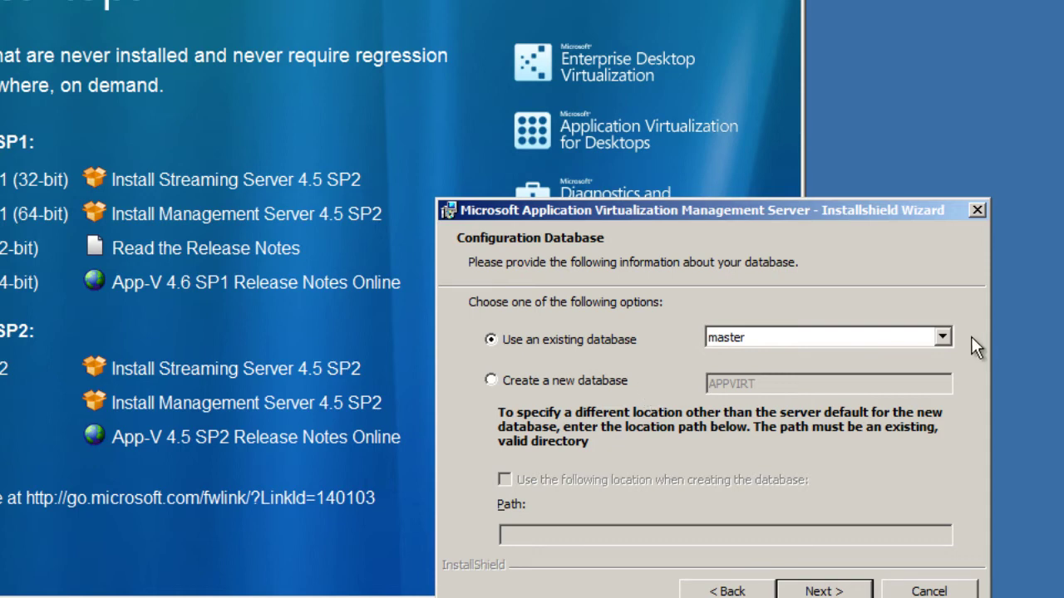
Create a new configuration database named APPVIRT and keep enhanced security with the preselected server certificate.
click(572, 382)
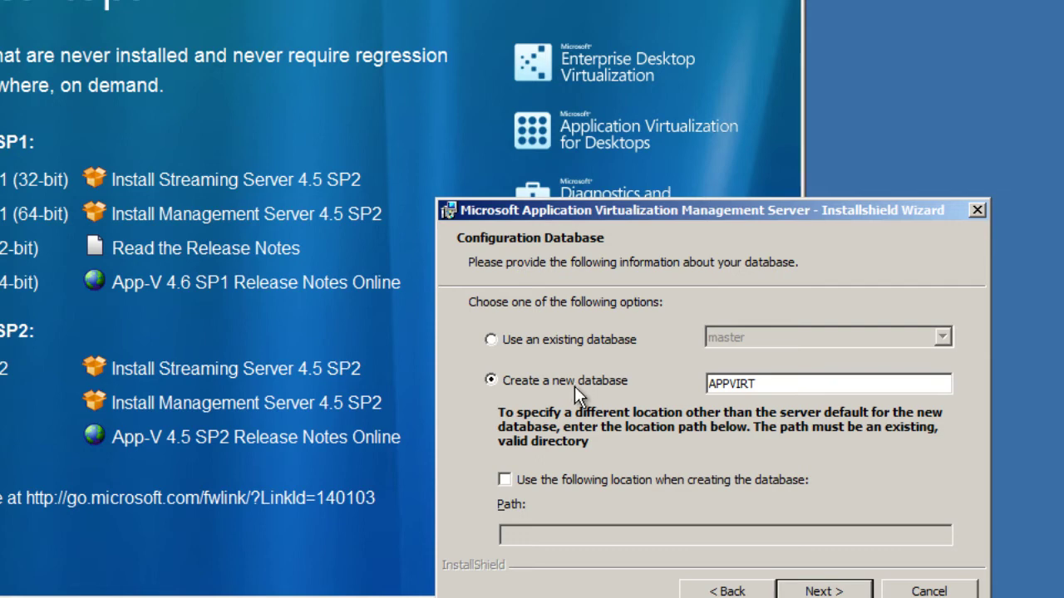
click(823, 591)
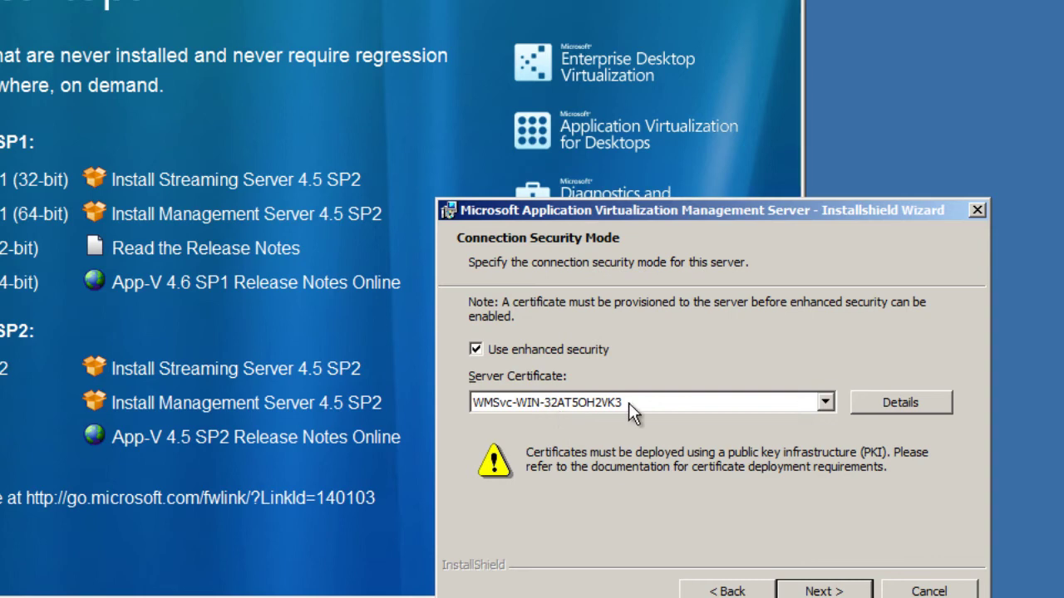
click(811, 590)
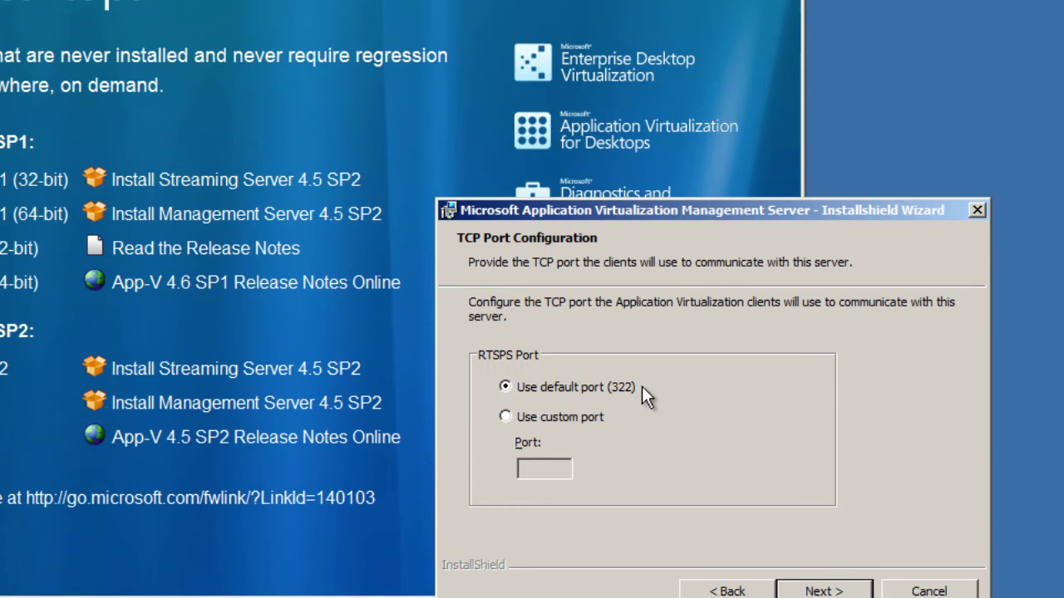
Keep the default RTSPS port 322 for client communication and continue to the administrator group.
click(560, 411)
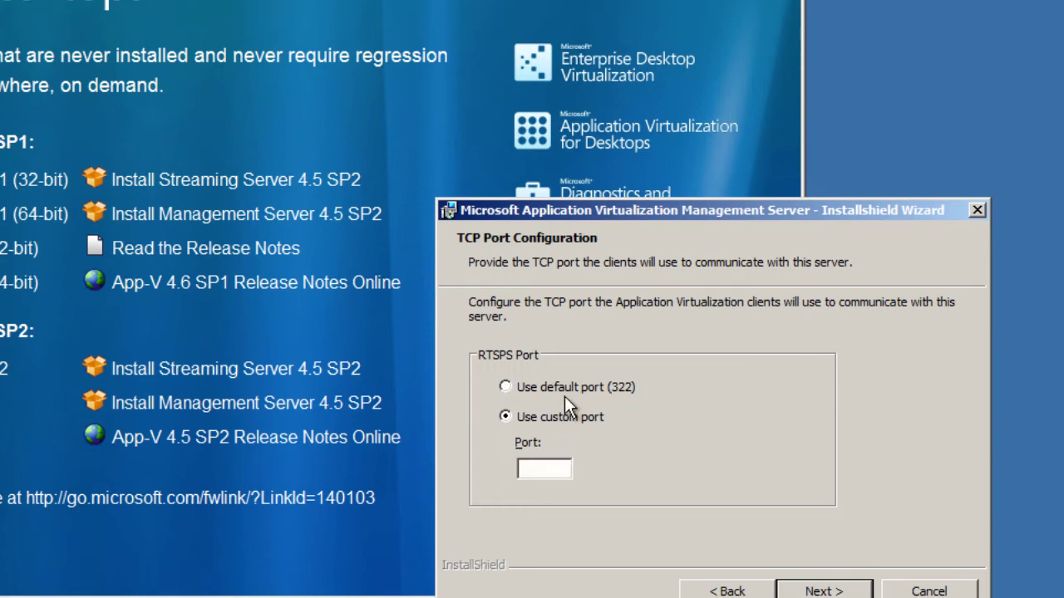
click(564, 395)
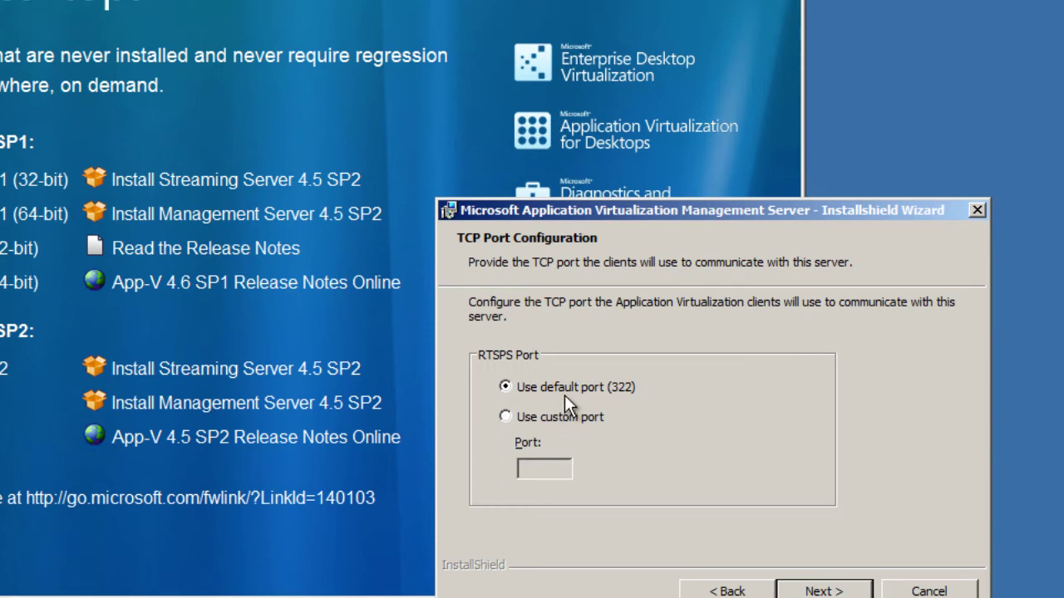
click(821, 589)
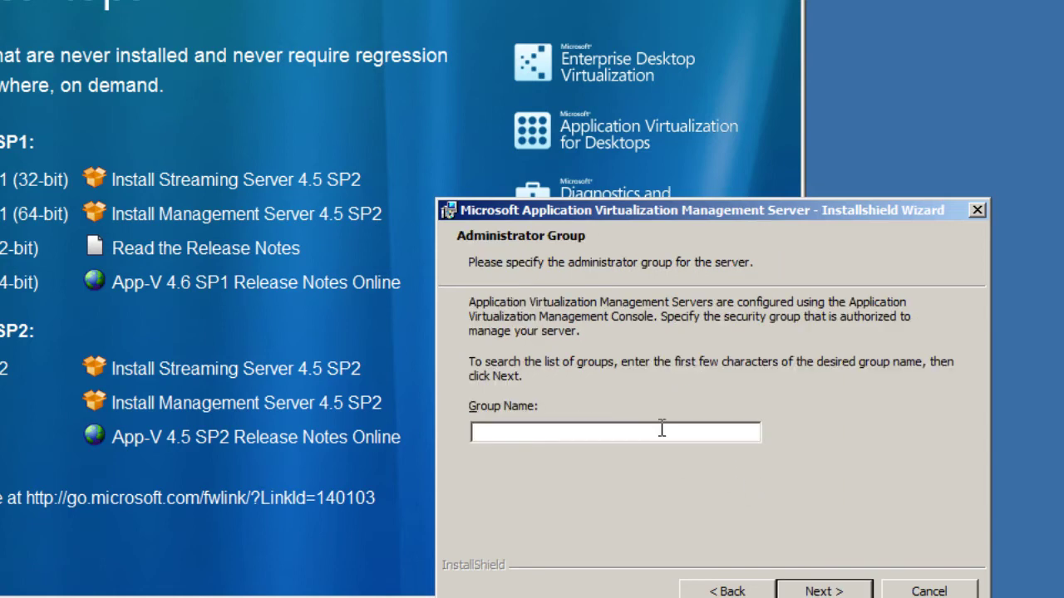
Set domain admins as the server's administrator group and domain users as the default provider group.
click(662, 428)
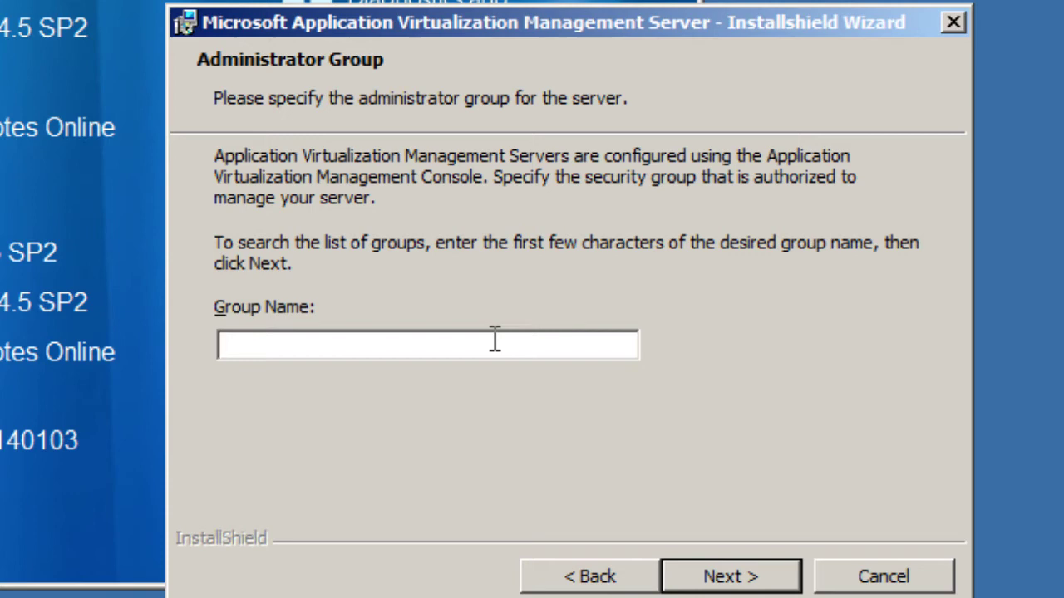
text(domain)
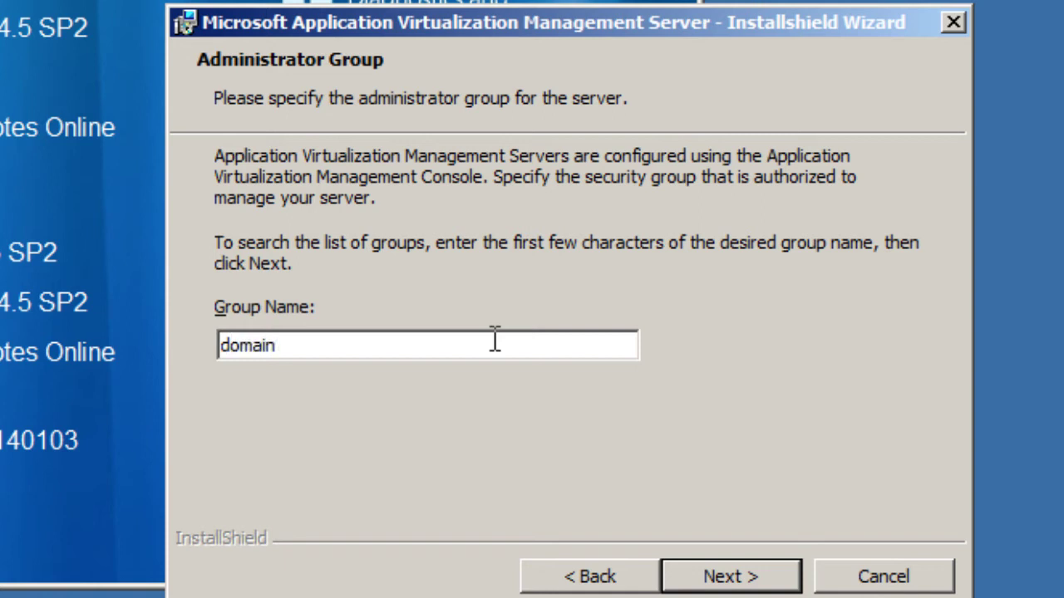
text( admins)
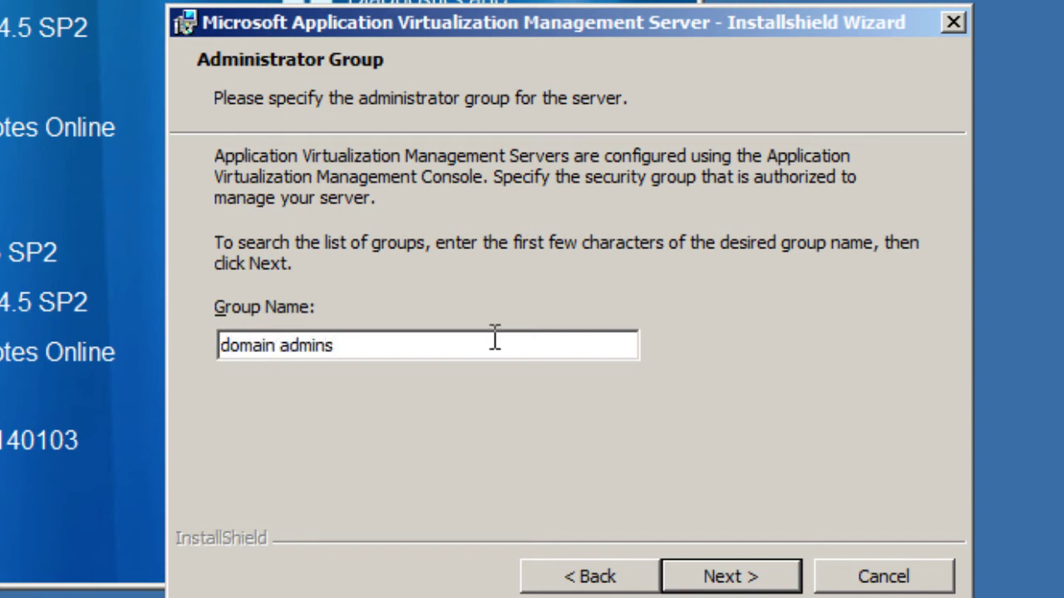
click(753, 582)
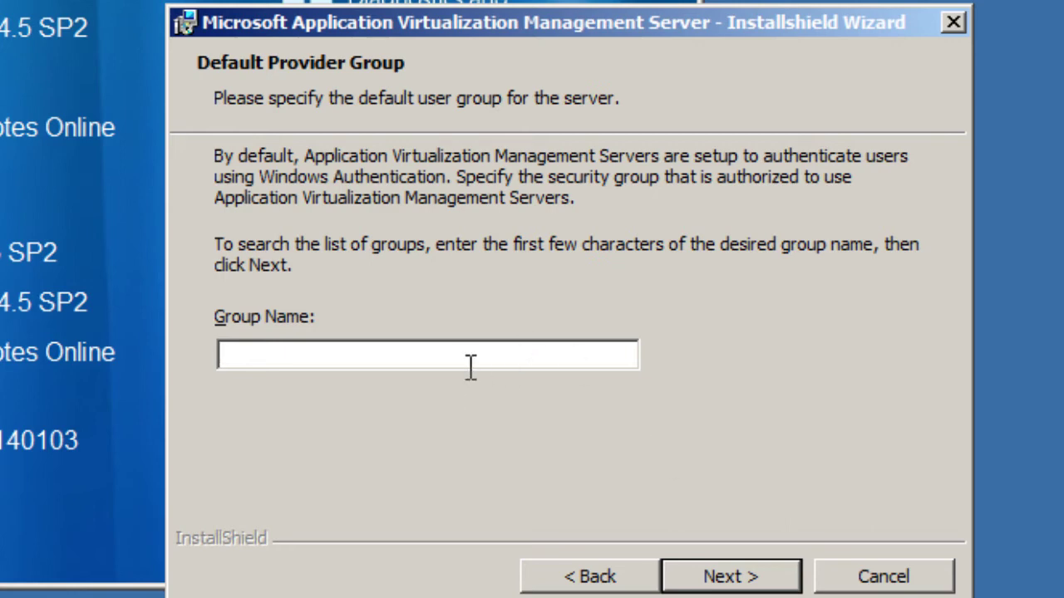
text(domain users)
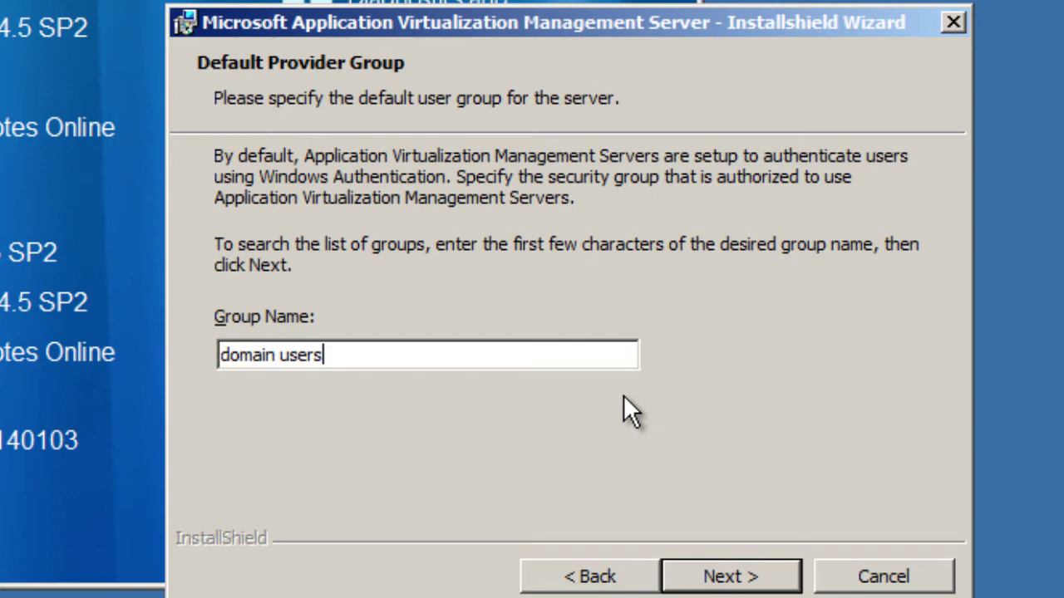
click(723, 577)
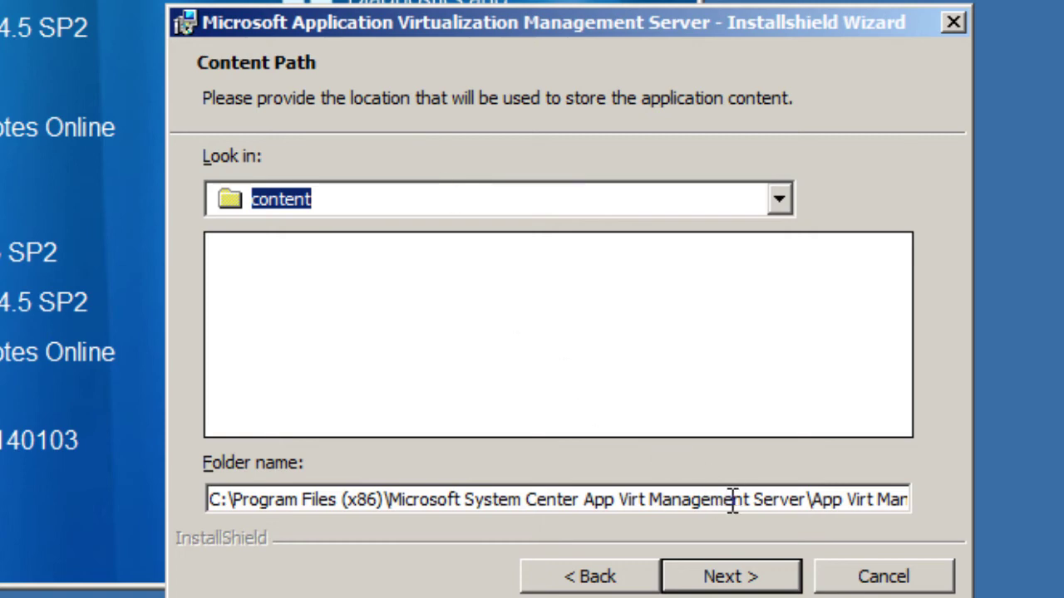
Install the Management Server with the default content folder, and restart the system after finishing the wizard.
click(780, 197)
click(865, 150)
click(732, 580)
click(723, 581)
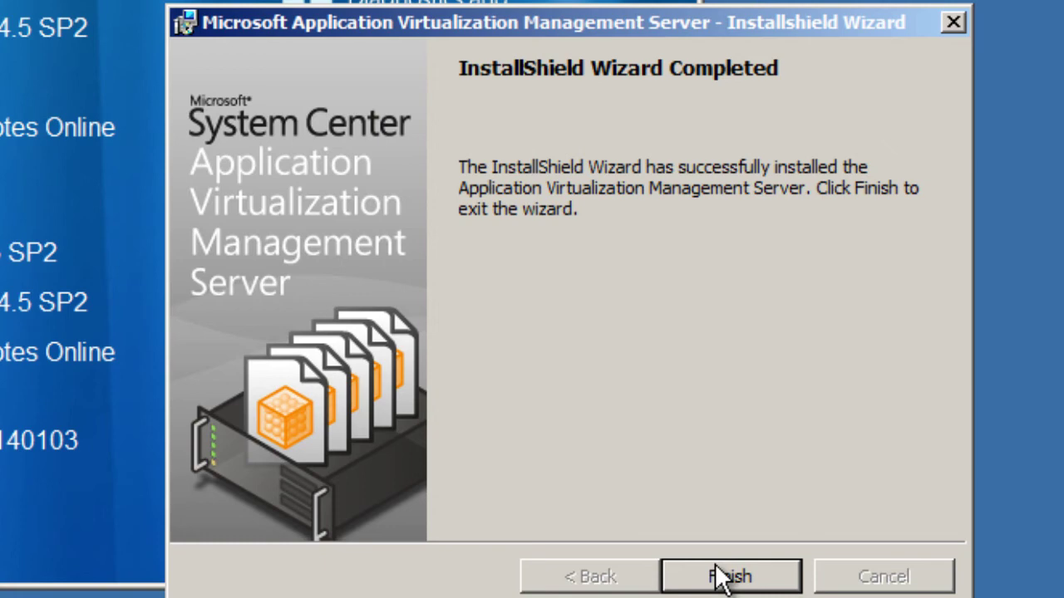
click(720, 576)
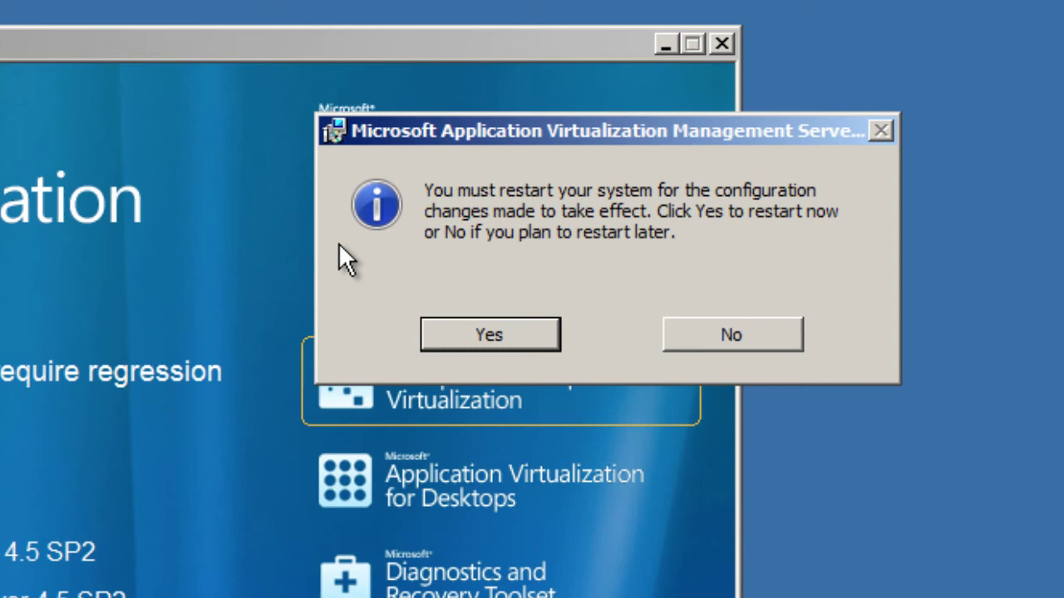
click(496, 340)
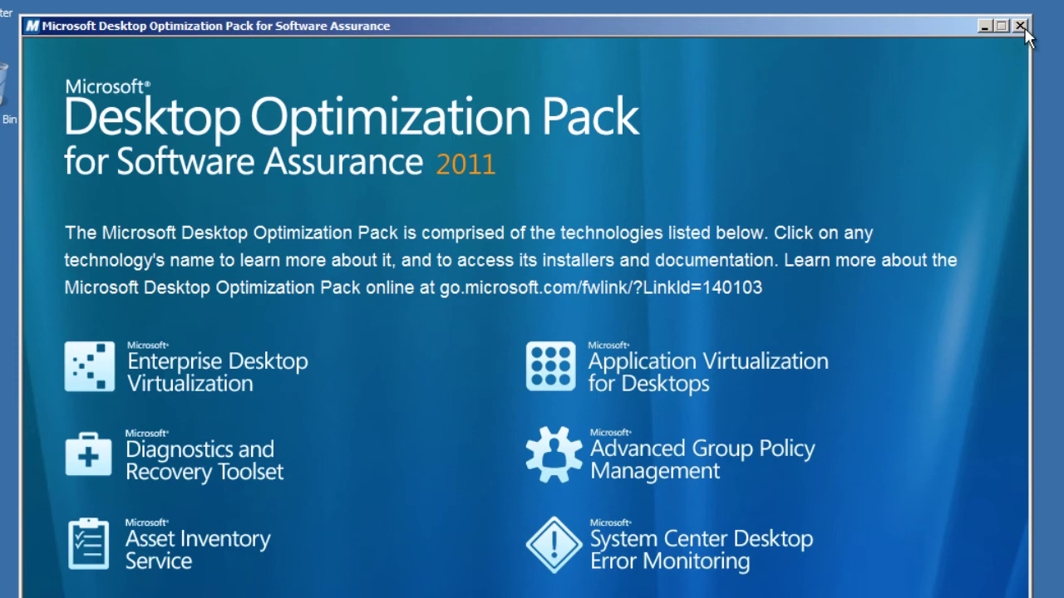
Close the Desktop Optimization Pack launcher and open the Application Virtualization Management Console with a wider tree pane.
click(677, 378)
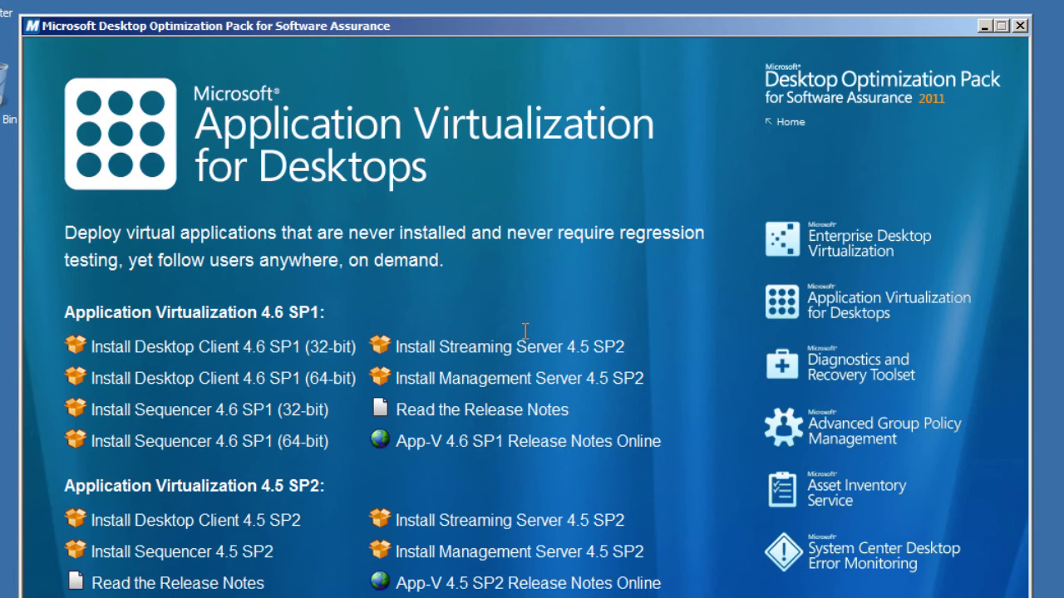
click(1021, 26)
click(30, 577)
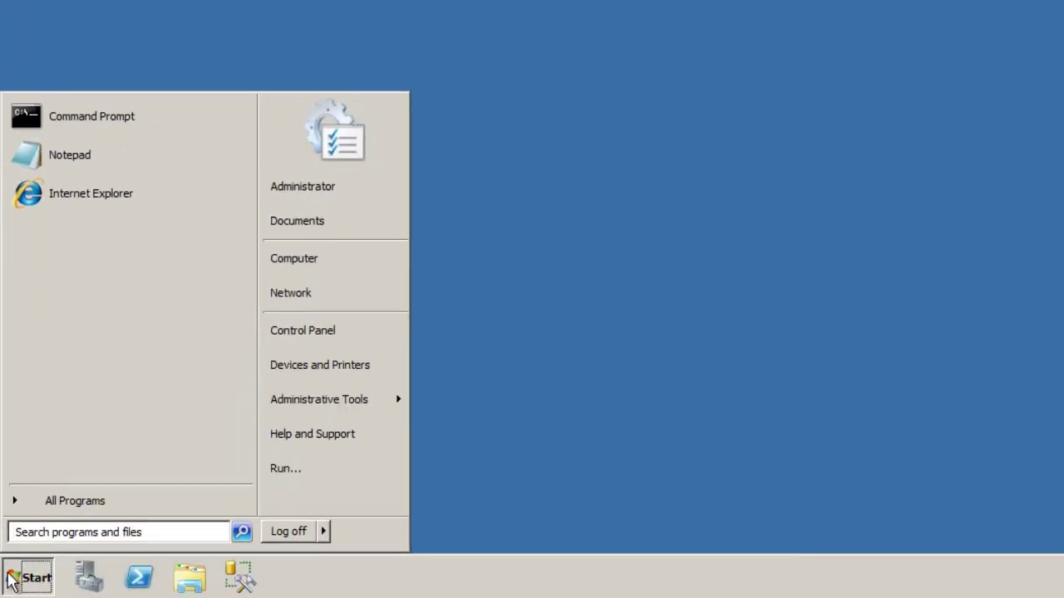
mouse_move(344, 399)
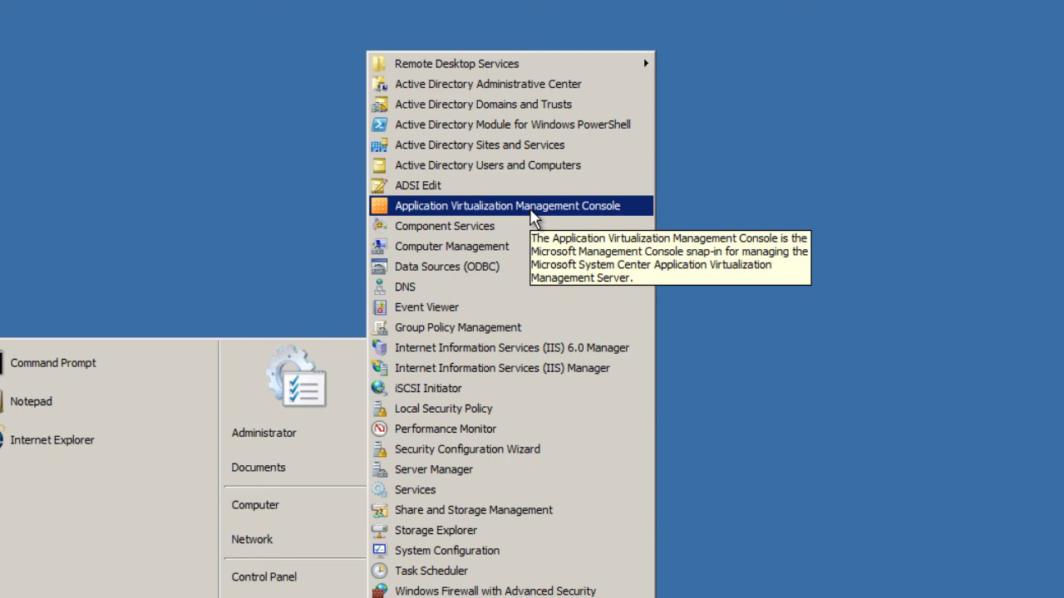
right_click(532, 214)
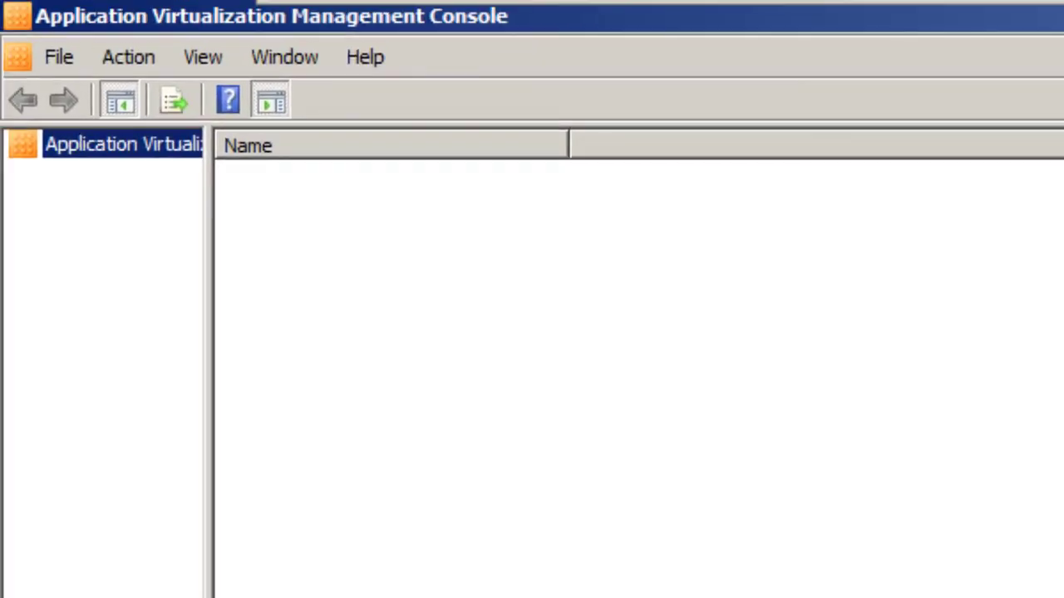
drag(208, 333, 471, 333)
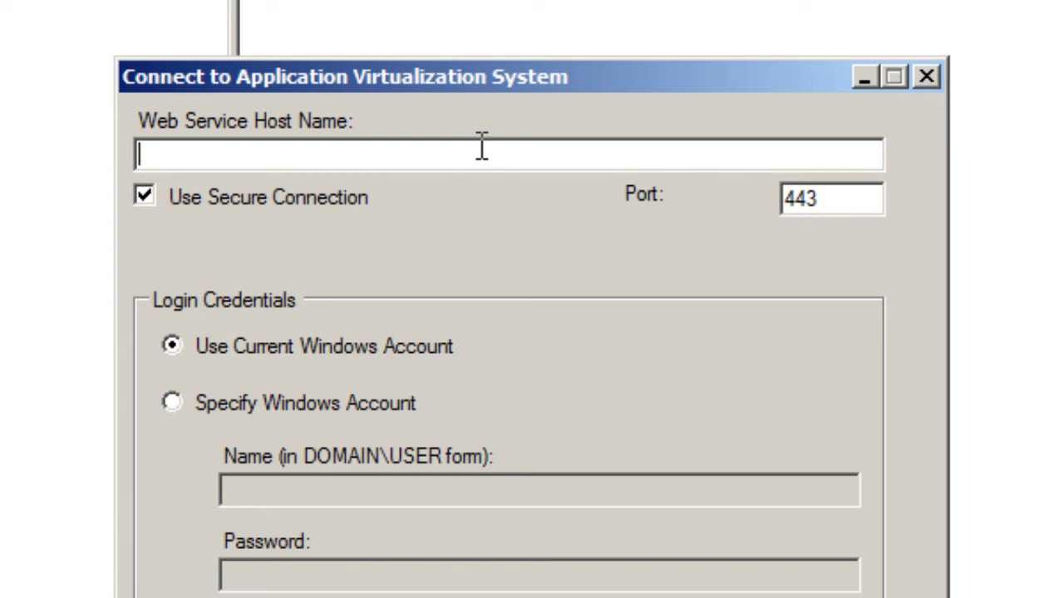
Connect the console to the web service host localhost with Use Secure Connection turned off, using the current Windows account.
text(local)
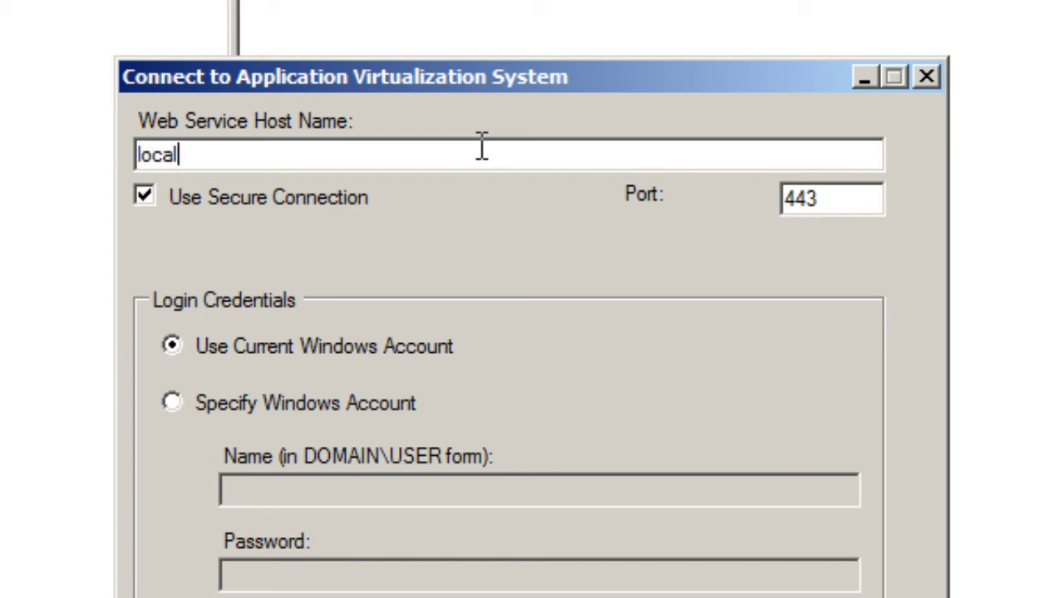
text(host)
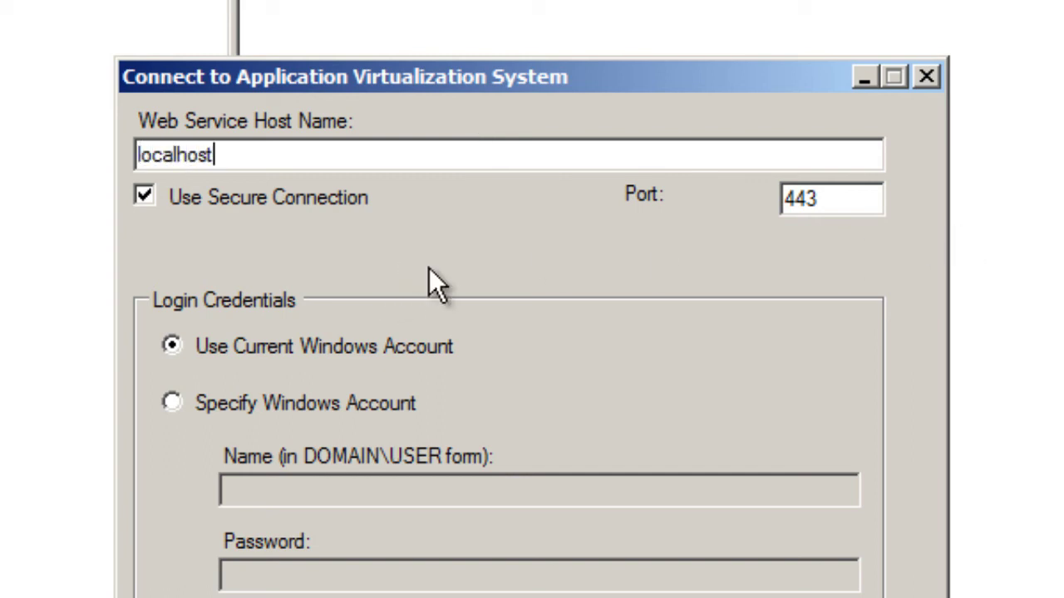
click(140, 197)
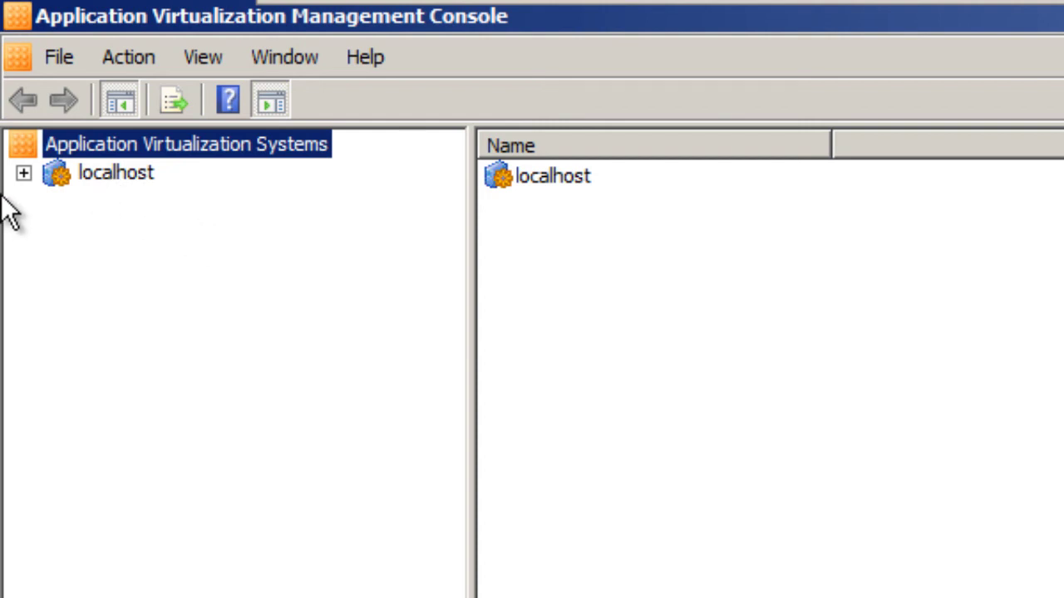
Expand the localhost system and examine its Applications, File Type Associations, Packages and Application Licenses nodes.
click(24, 173)
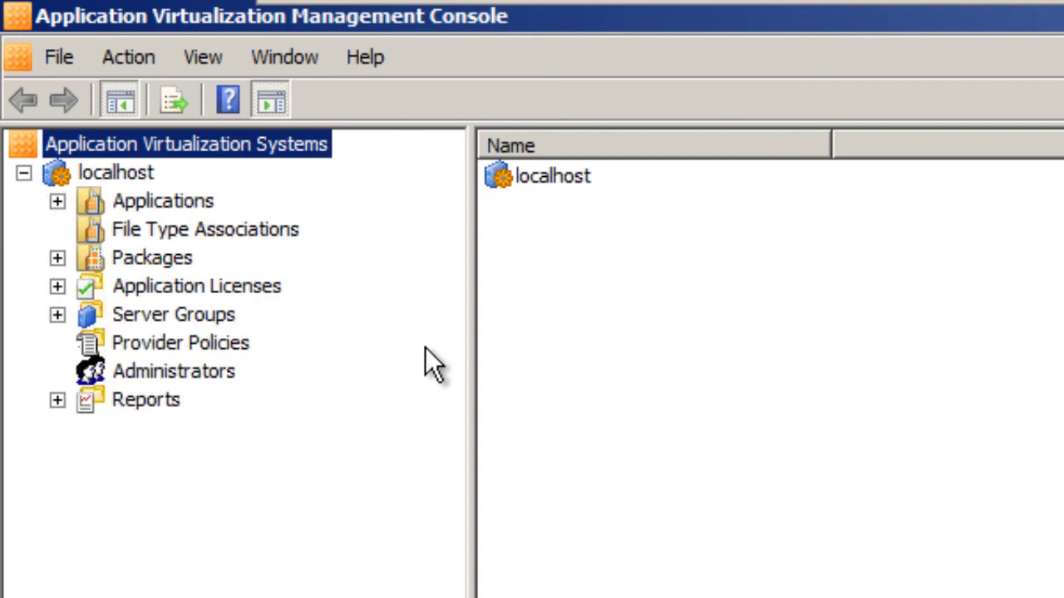
click(176, 205)
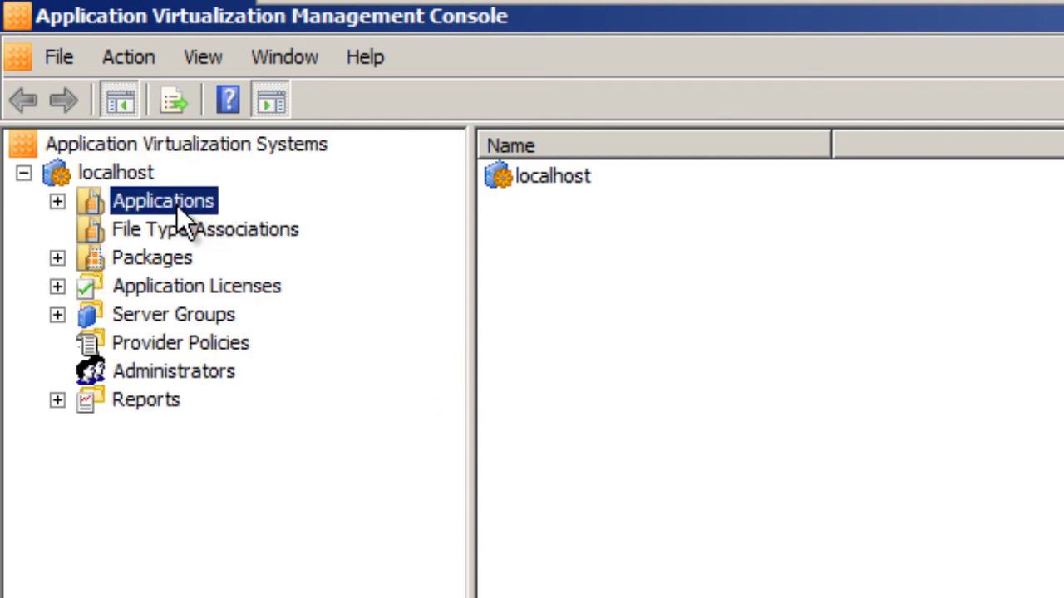
click(58, 201)
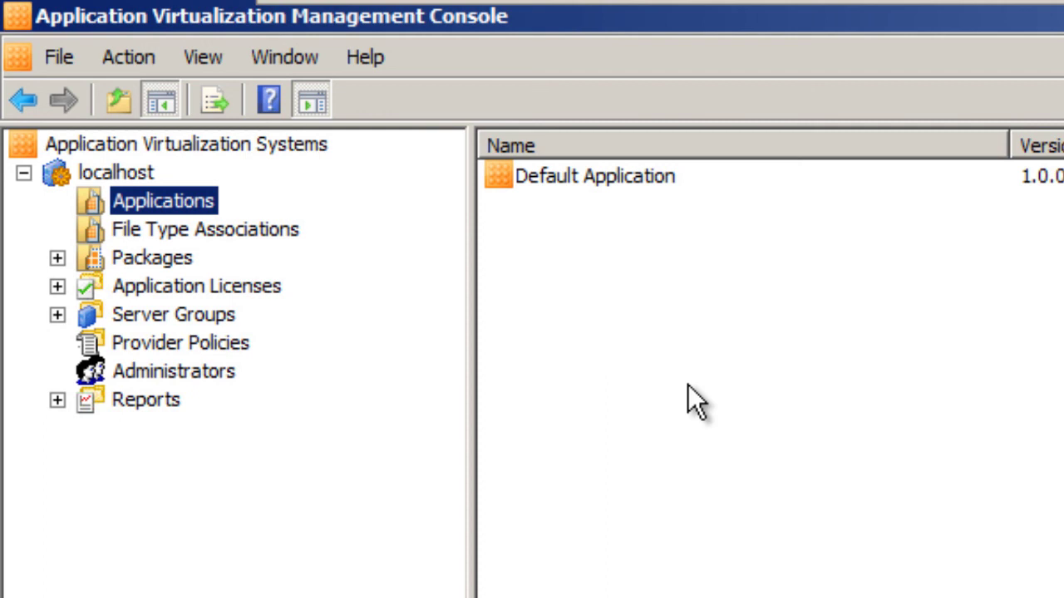
click(232, 231)
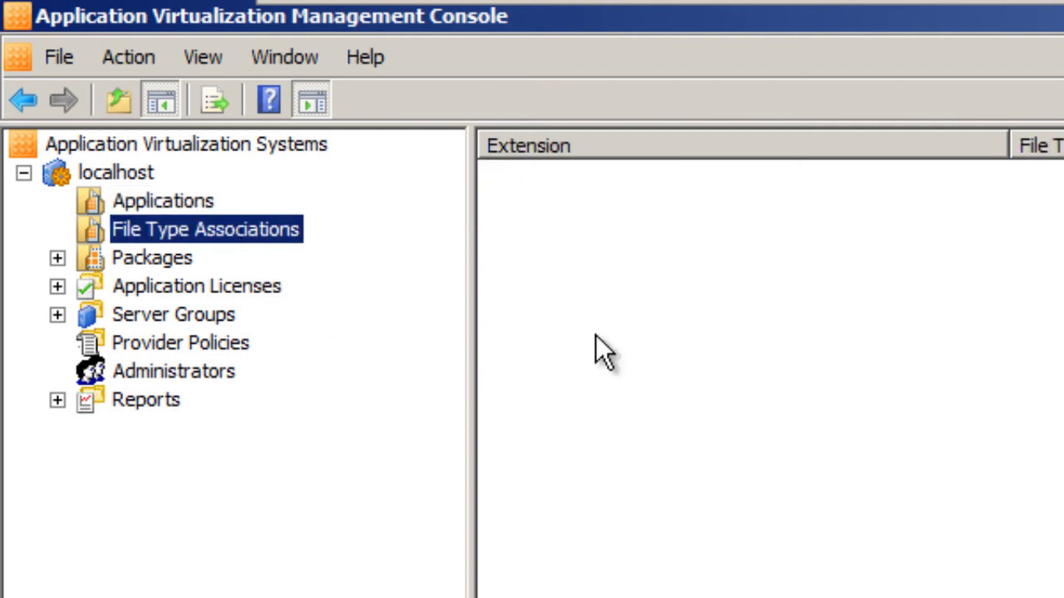
click(163, 258)
click(56, 260)
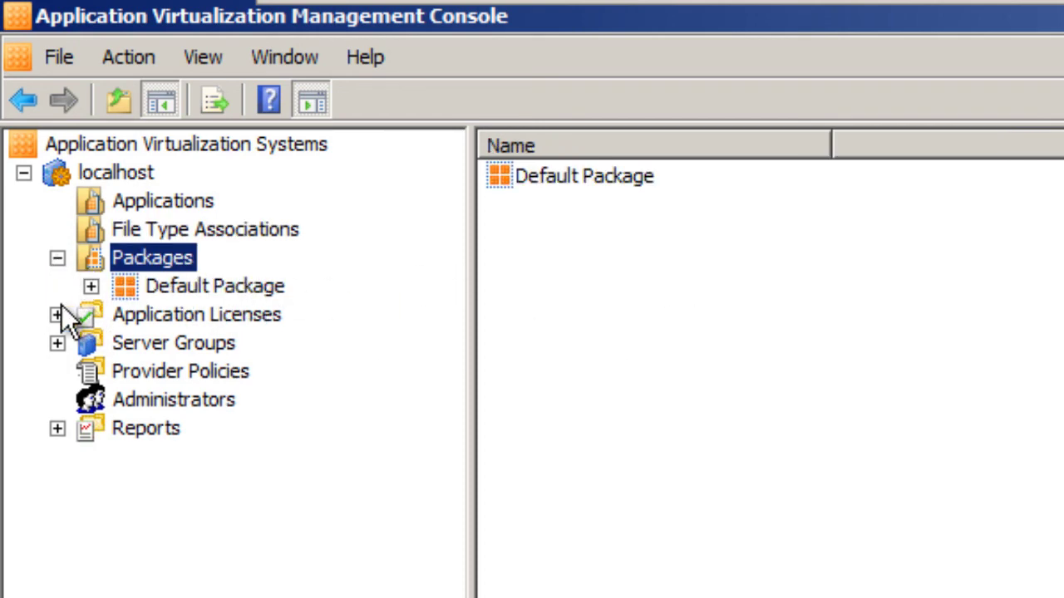
click(209, 315)
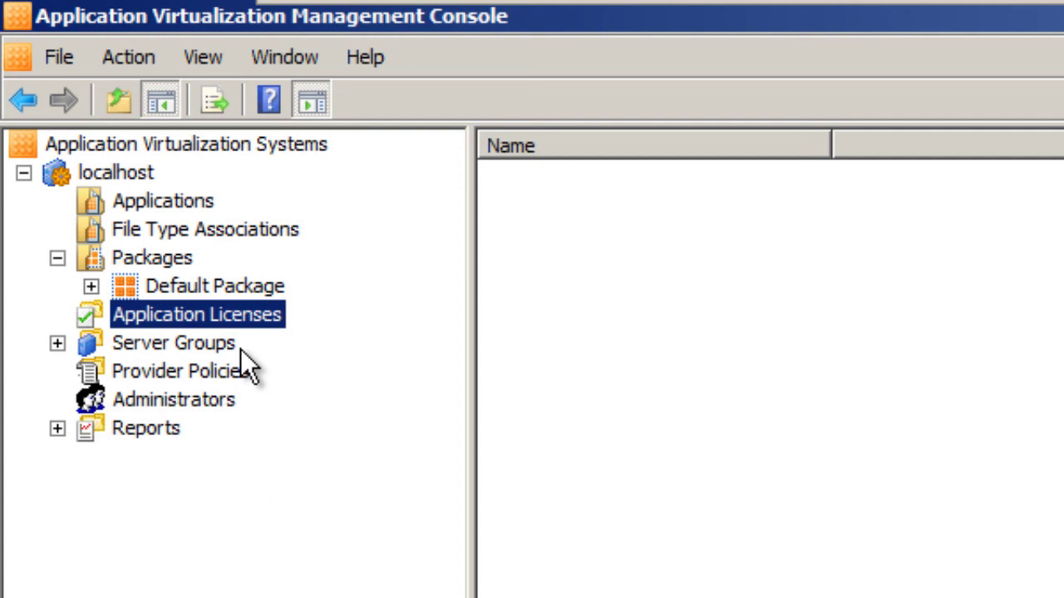
Examine the servers in the Default Server Group under Server Groups, with the Name column fitted to its contents.
click(209, 344)
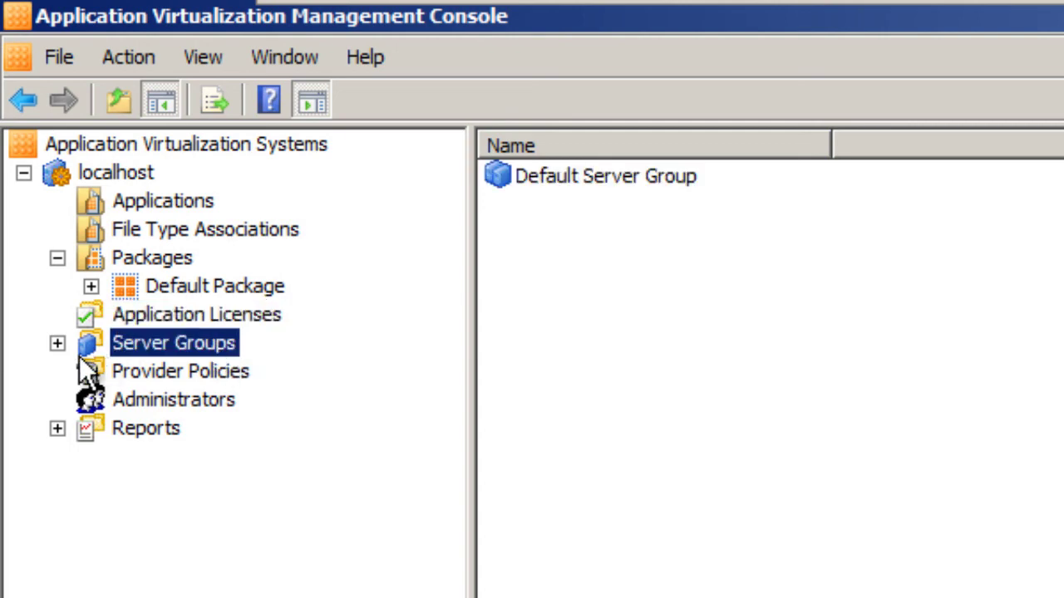
click(57, 343)
click(250, 376)
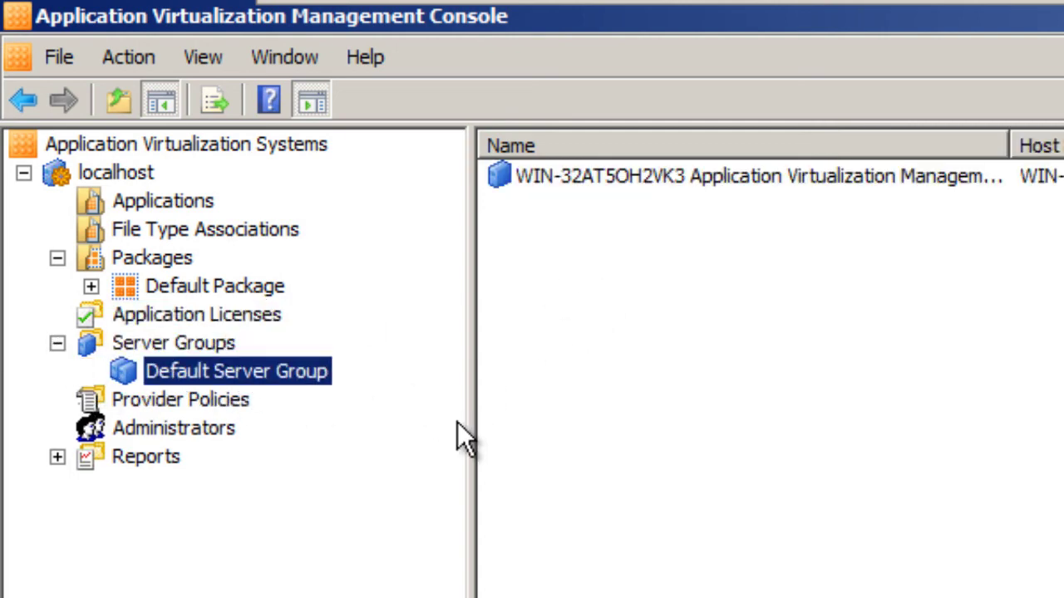
double_click(1009, 141)
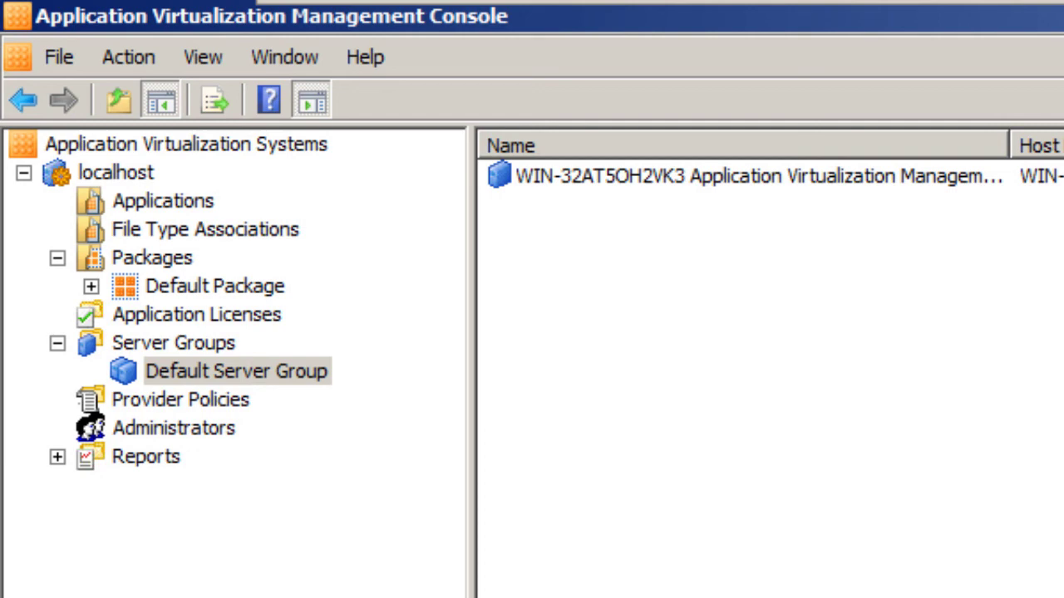
Expand Reports and review the Administrators and Provider Policies nodes of the localhost system.
click(59, 456)
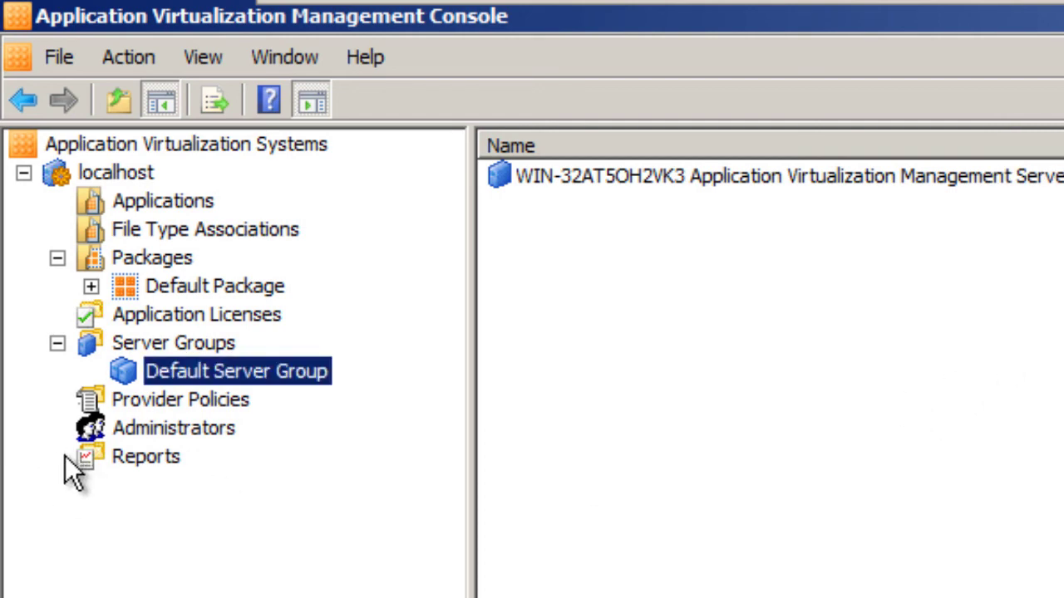
click(164, 435)
click(167, 404)
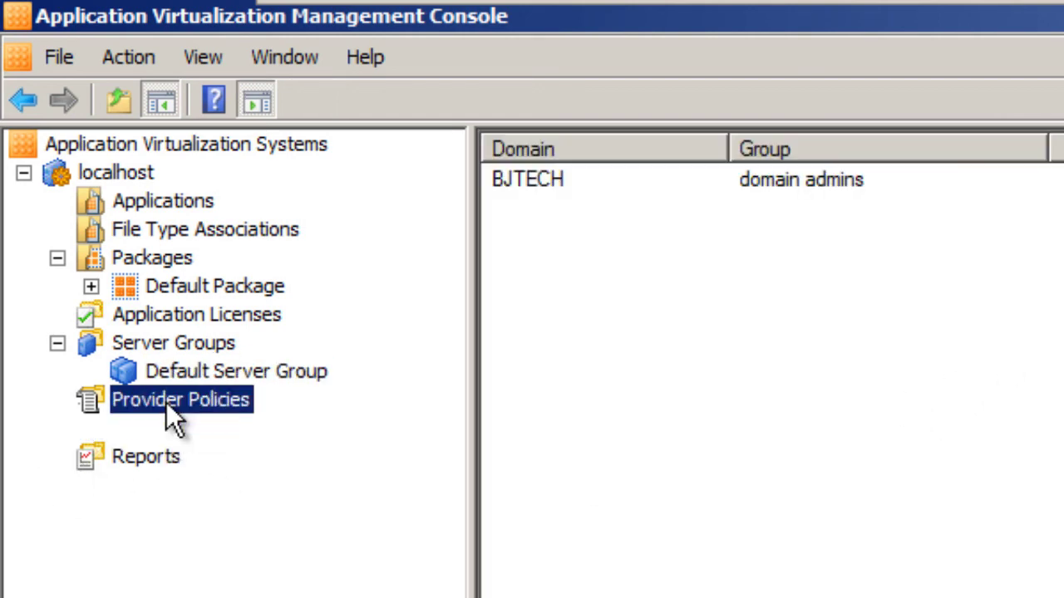